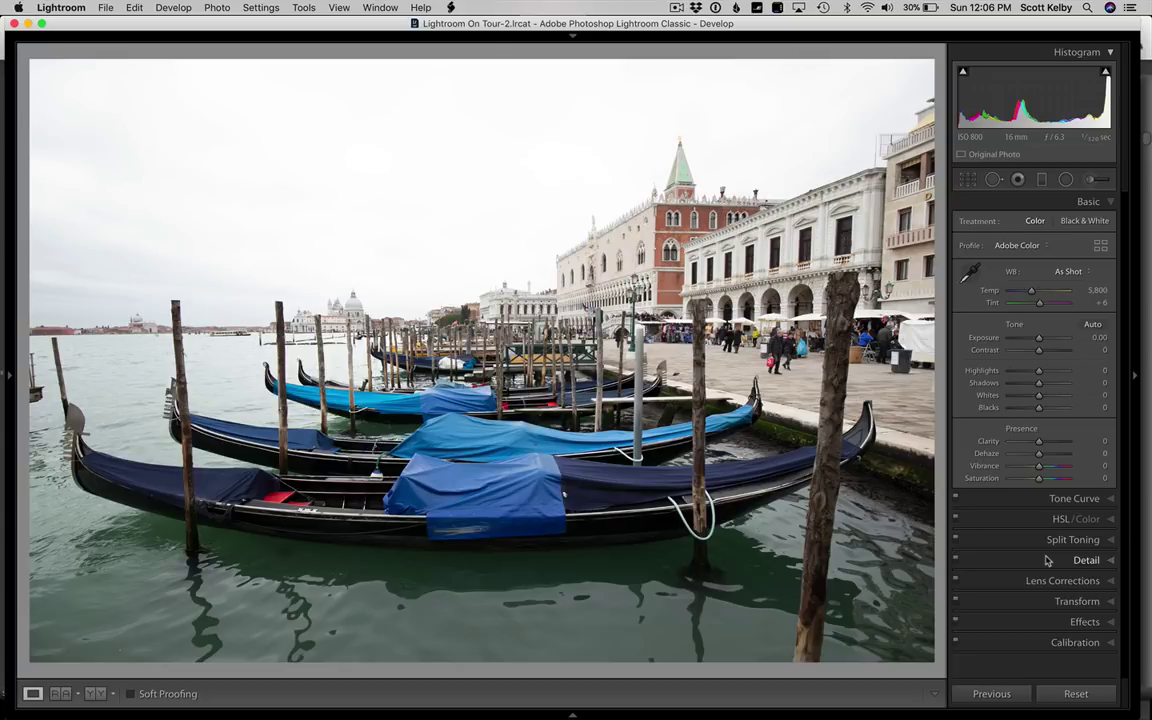
- Switch the gondola photo's treatment to Black & White using the Adobe Monochrome profile
key(v)
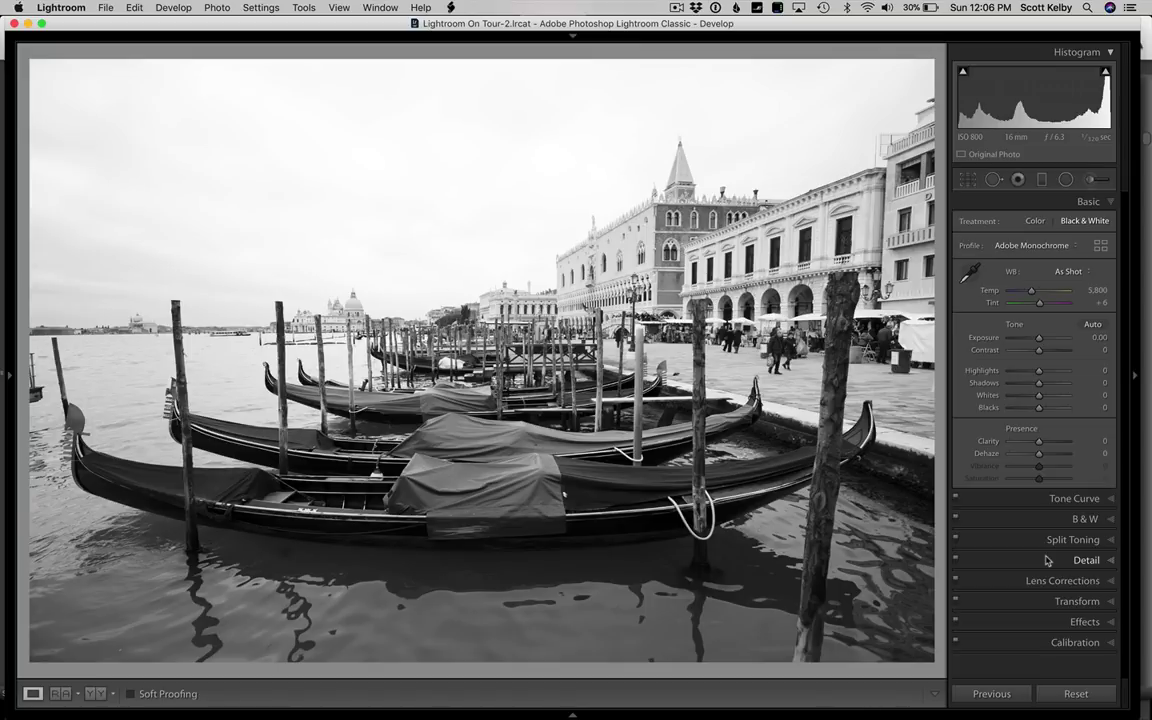
click(1077, 694)
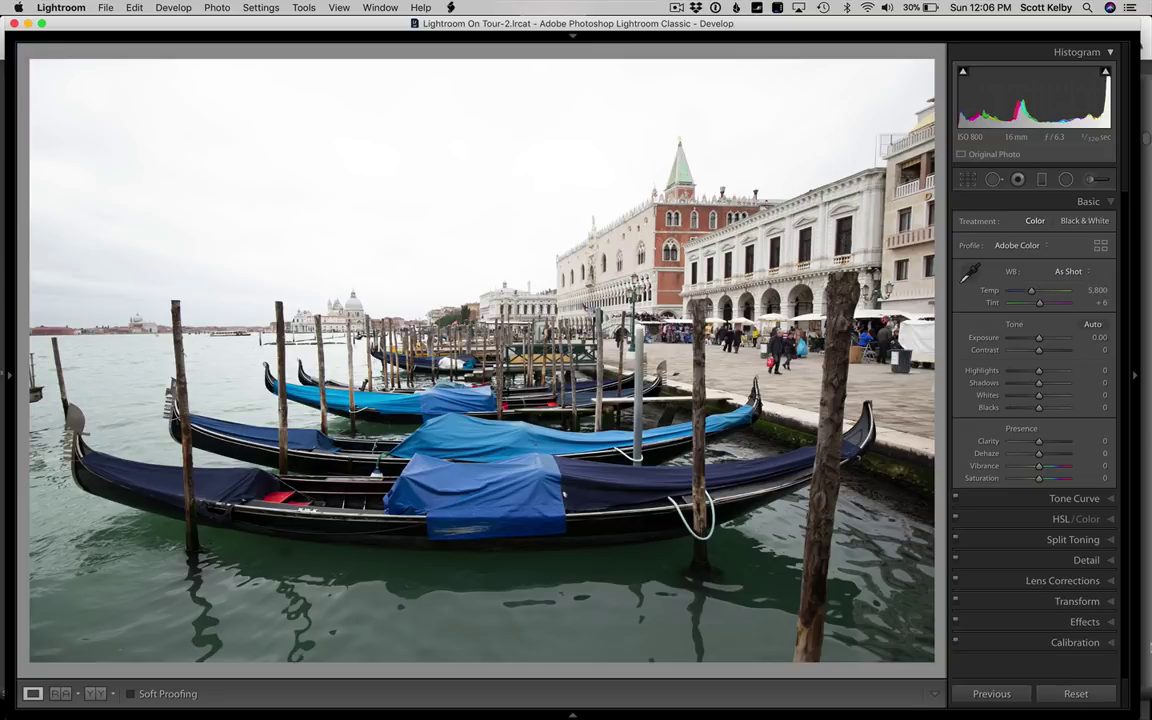
click(1046, 247)
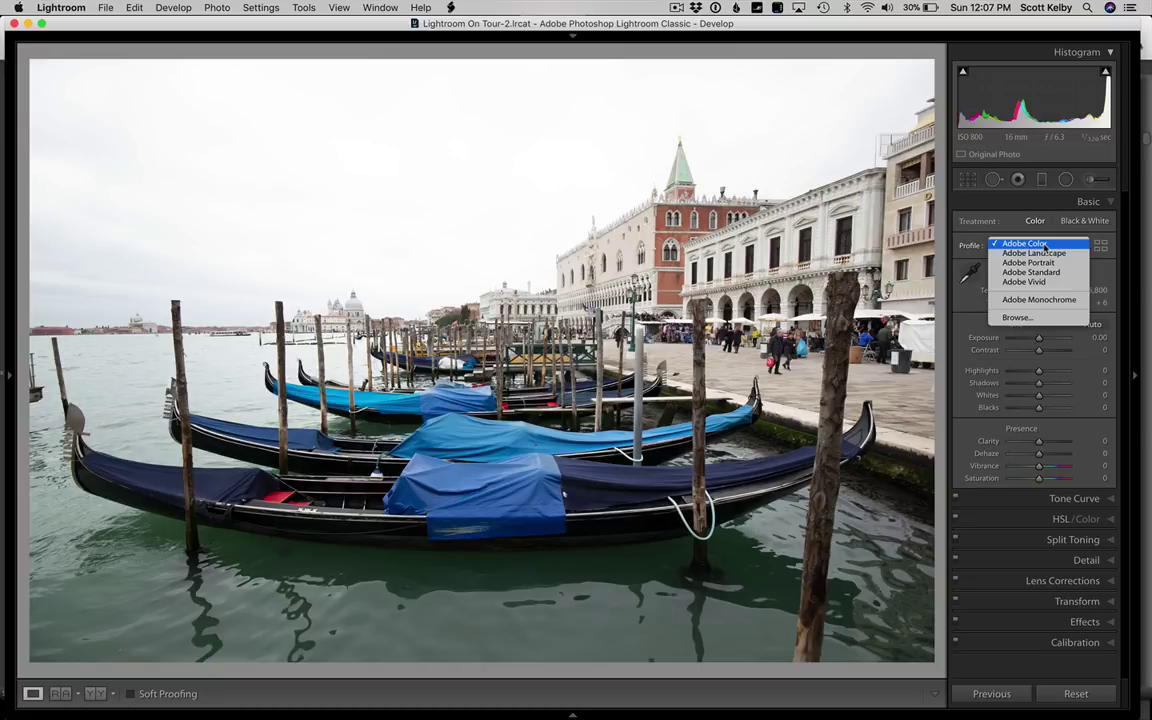
click(1052, 300)
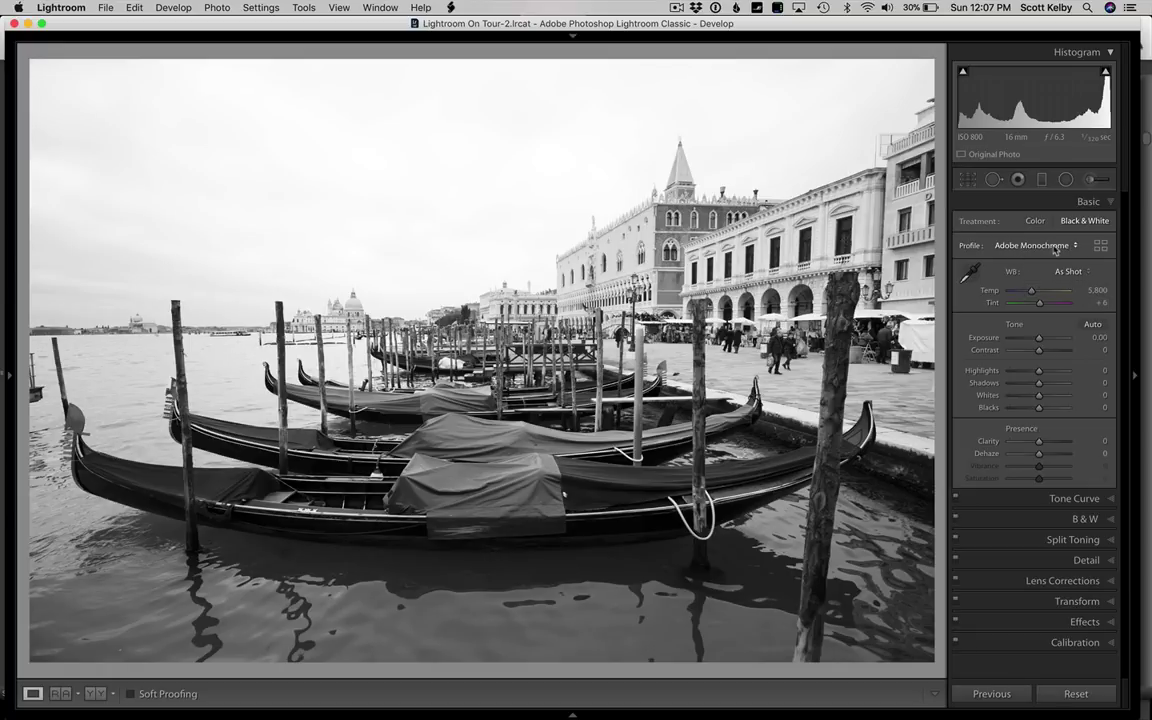
click(1055, 246)
click(1050, 187)
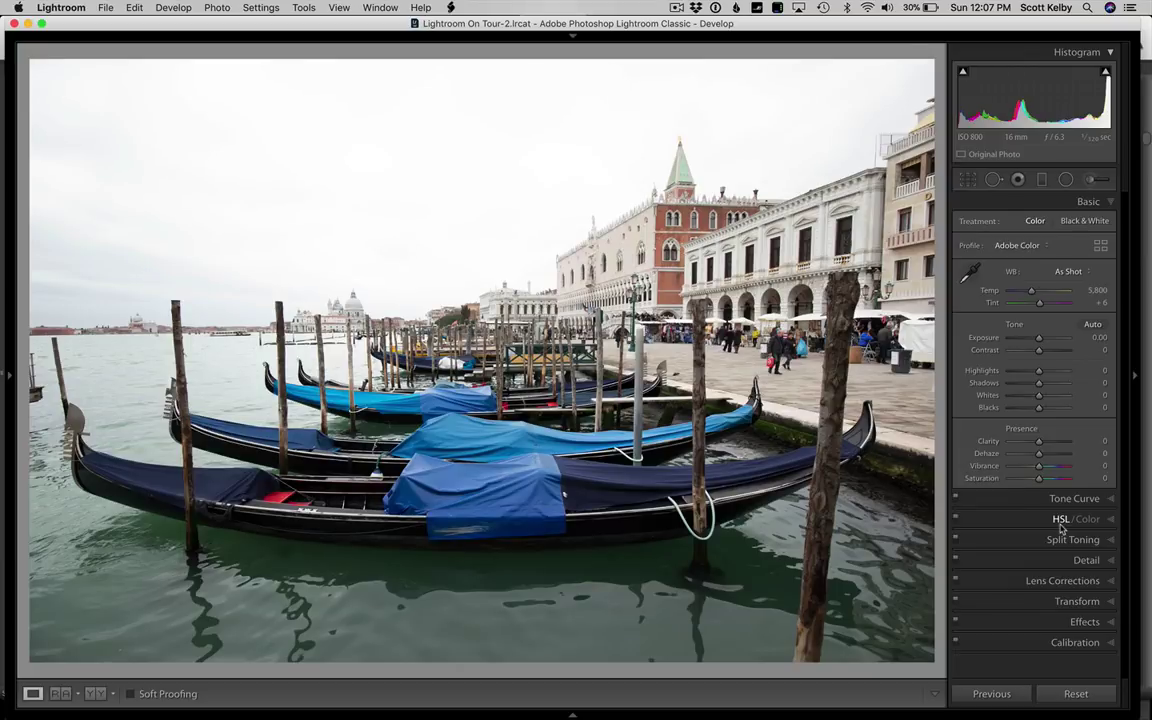
click(1020, 245)
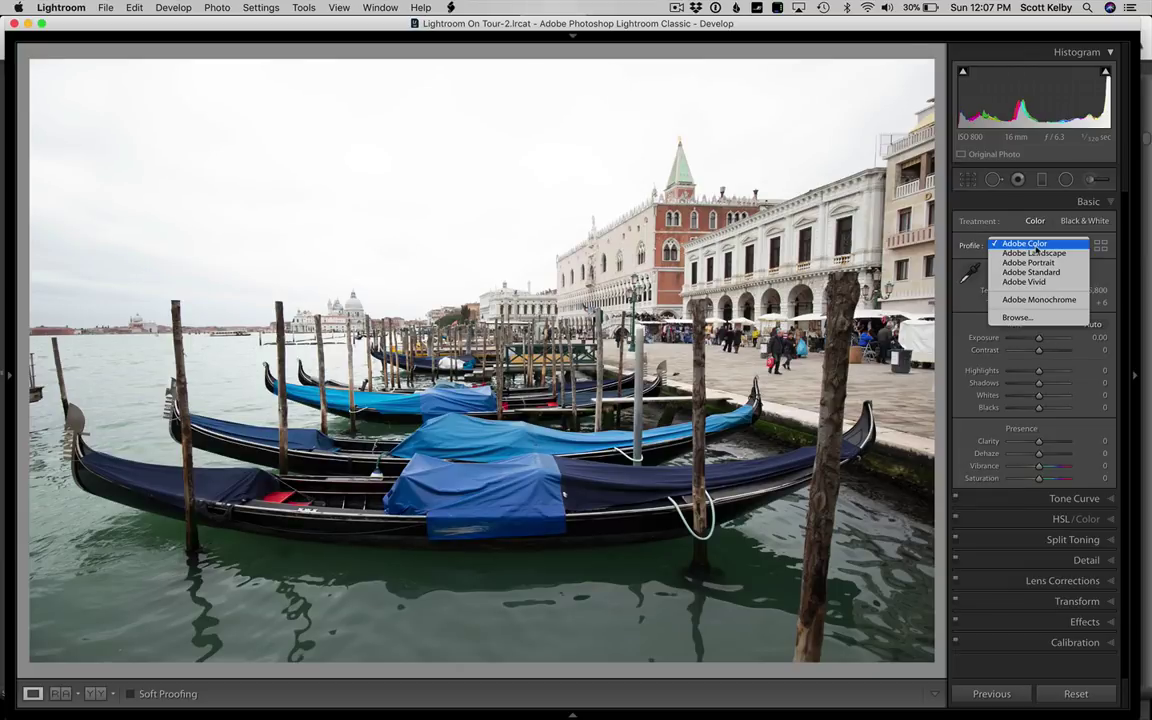
click(1046, 303)
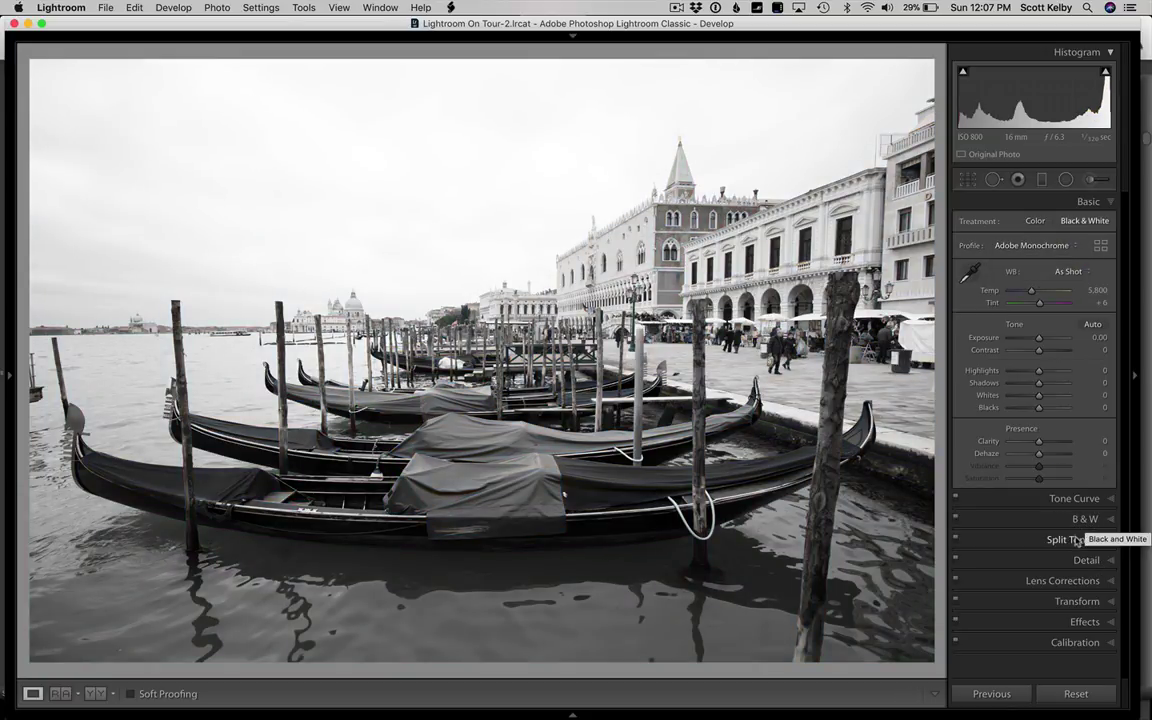
click(1090, 523)
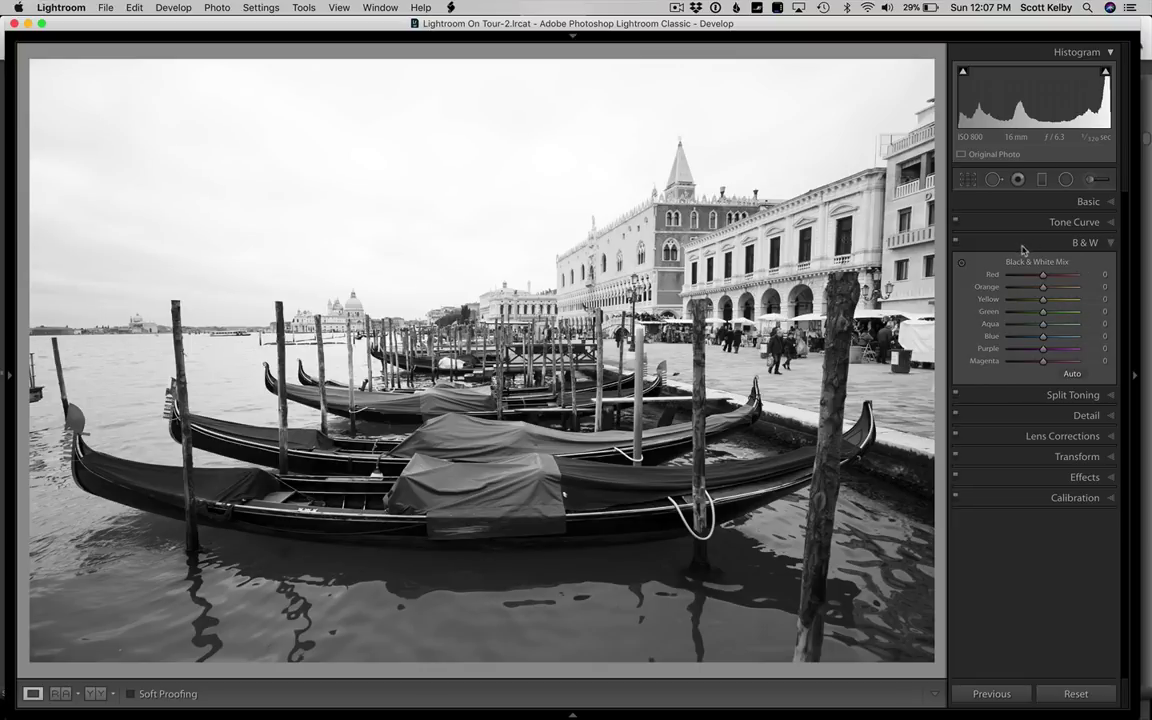
click(1113, 247)
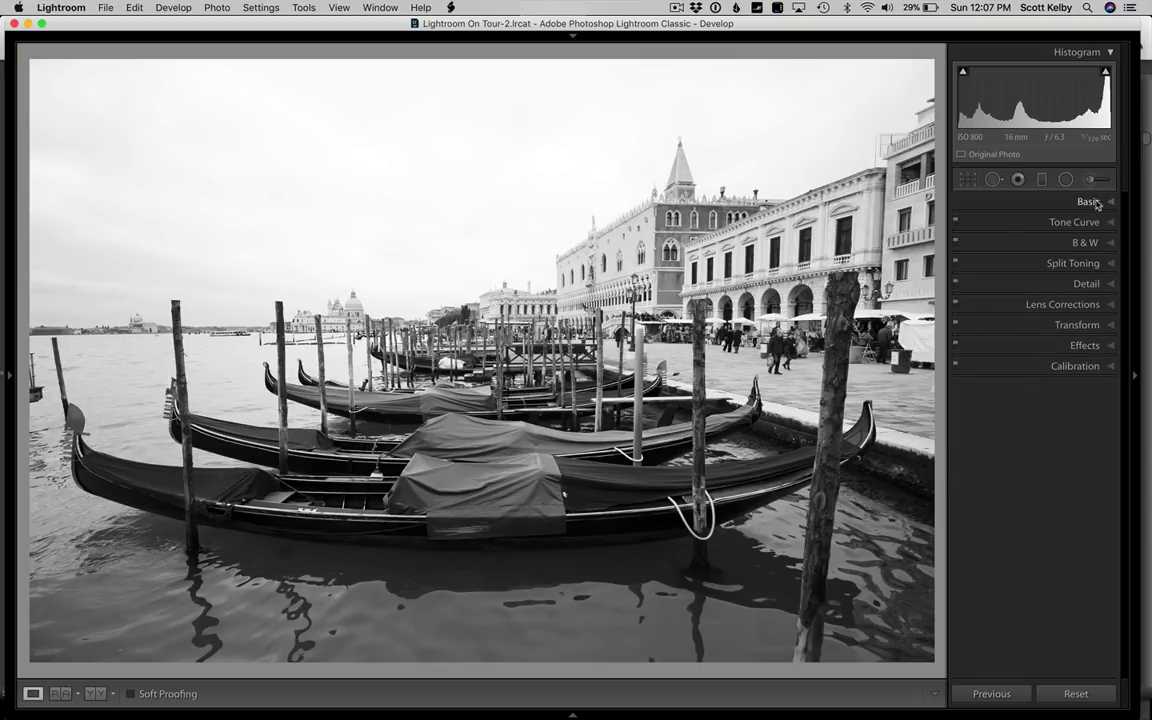
click(1093, 201)
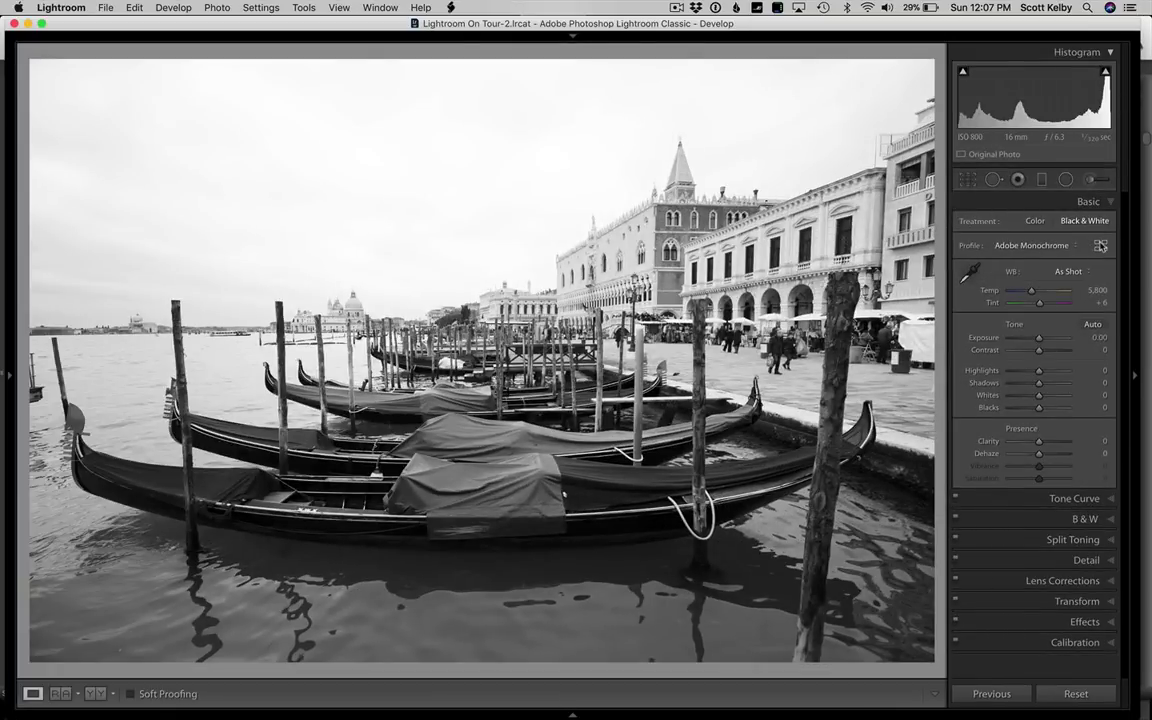
click(1102, 247)
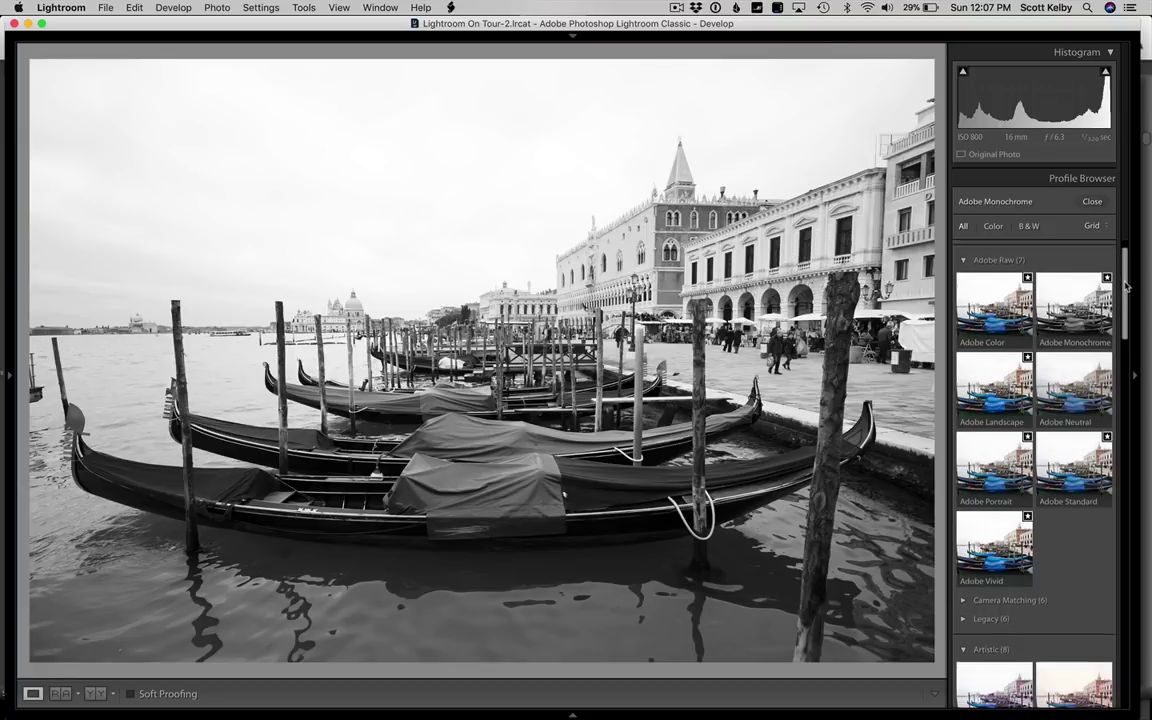
- Replace Adobe Monochrome with the B&W 09 profile at Amount 100
drag(1125, 292, 1116, 429)
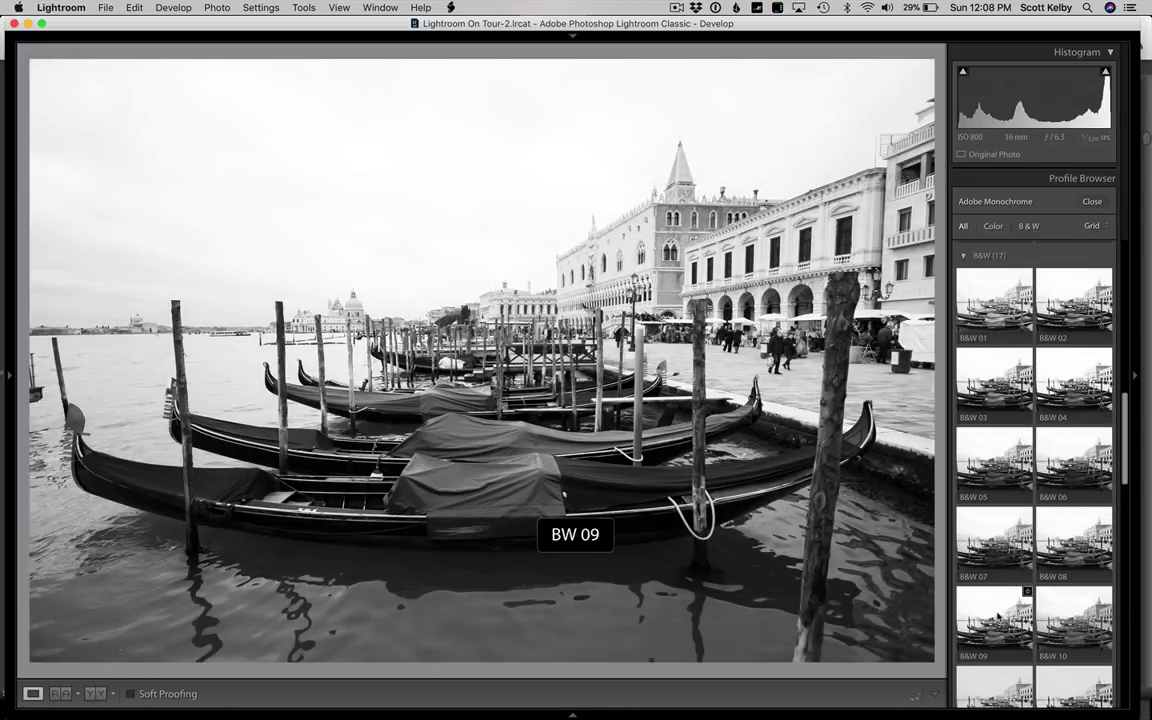
scroll(997, 617, down, 3)
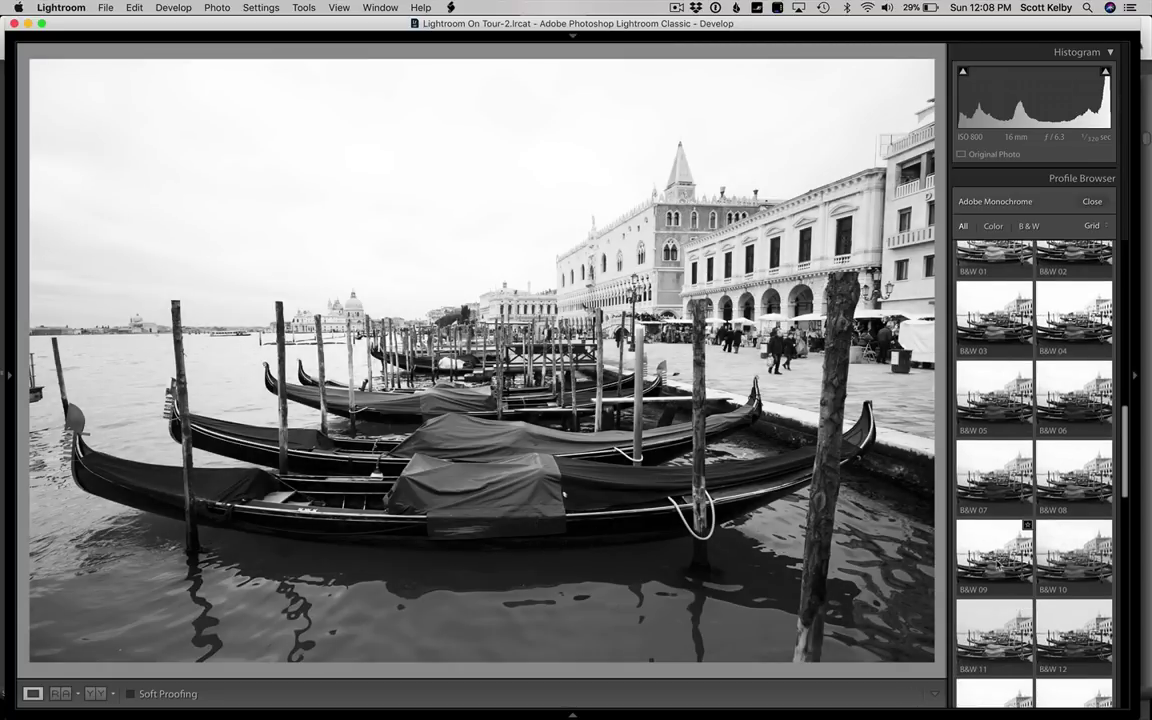
click(997, 563)
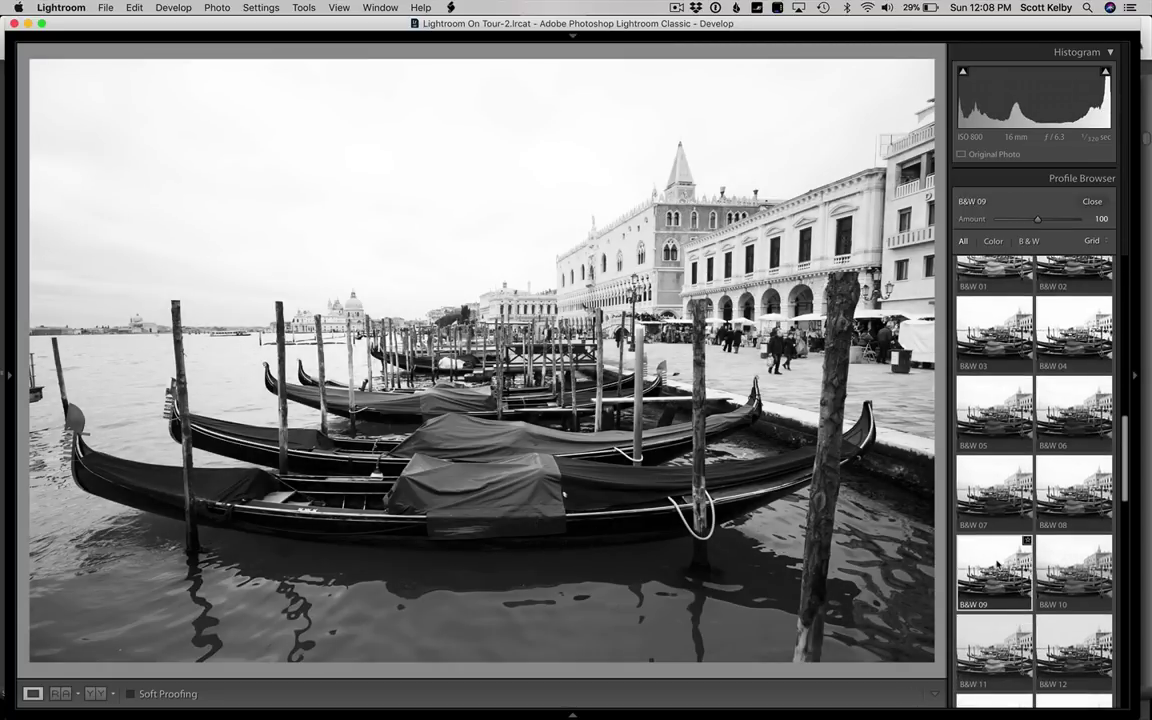
- Set Exposure −2.25, Highlights −60, Shadows +100, Whites +31, Contrast +68 and Clarity +61
click(1094, 204)
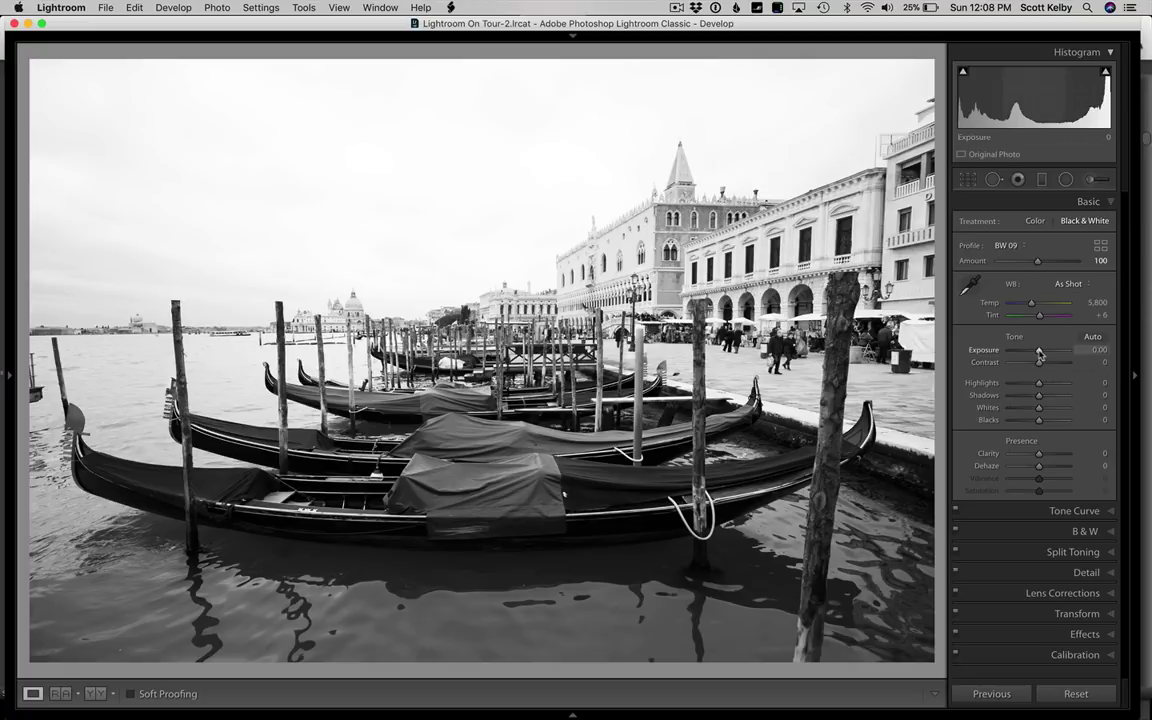
drag(1040, 352, 1025, 356)
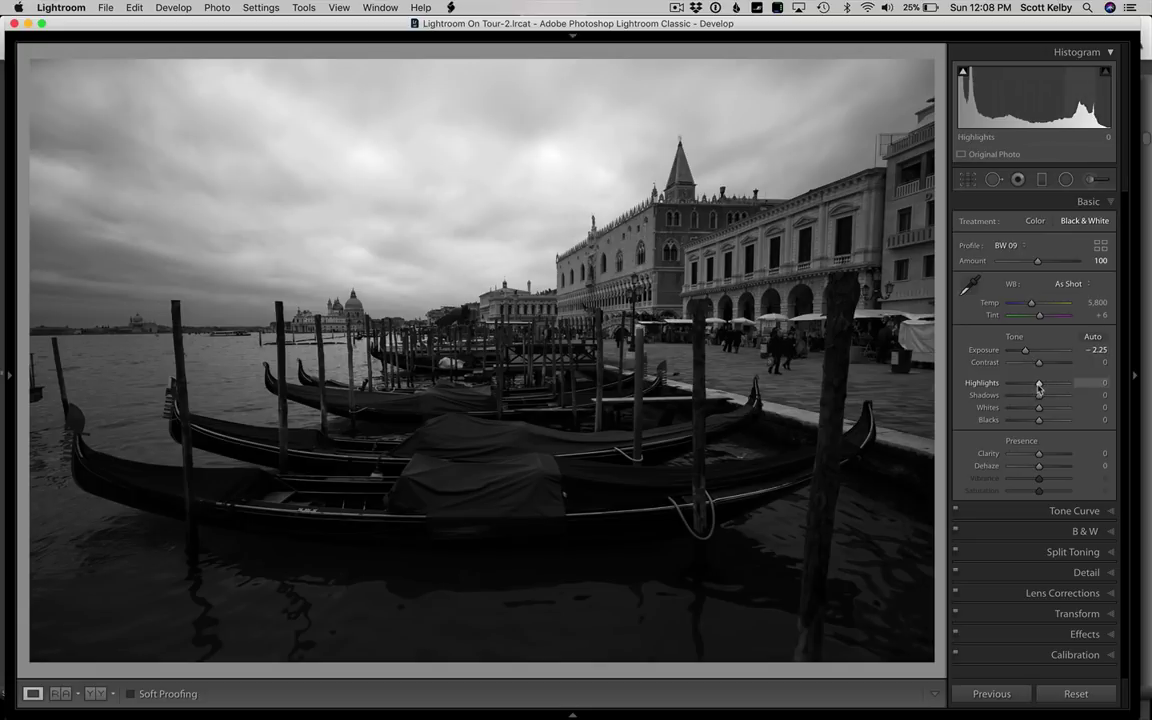
drag(1038, 389, 1020, 390)
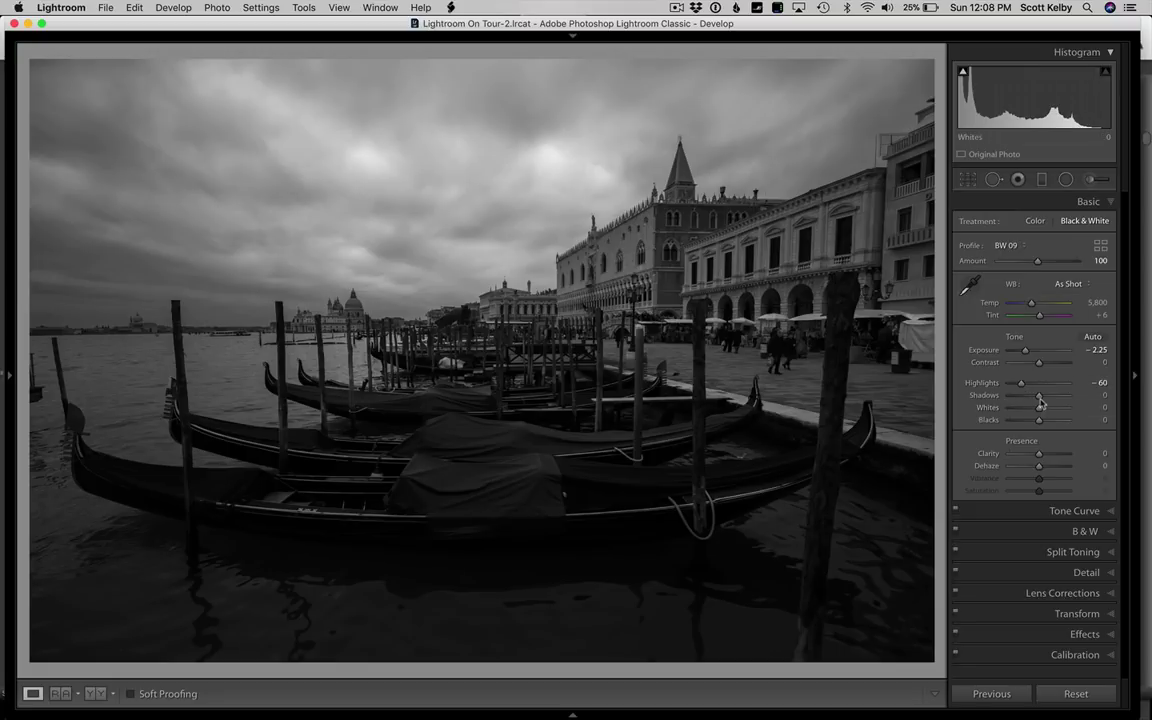
drag(1039, 396, 1082, 403)
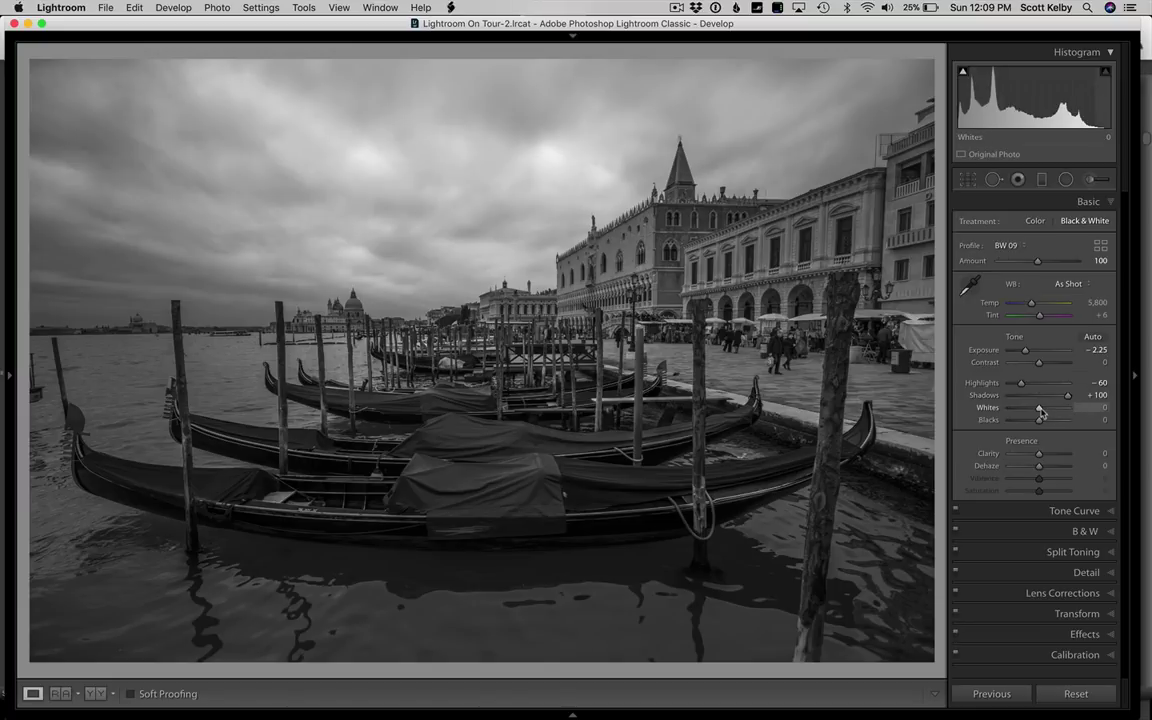
drag(1040, 408, 1048, 414)
drag(1046, 412, 1048, 410)
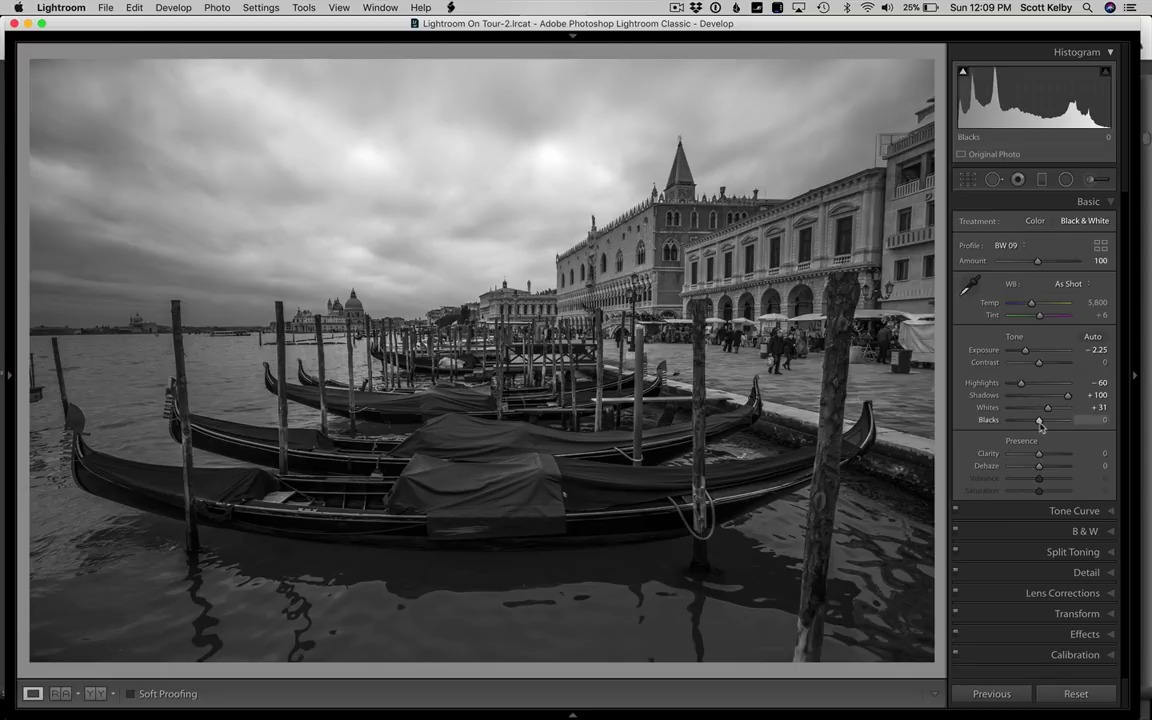
drag(1041, 366, 1060, 369)
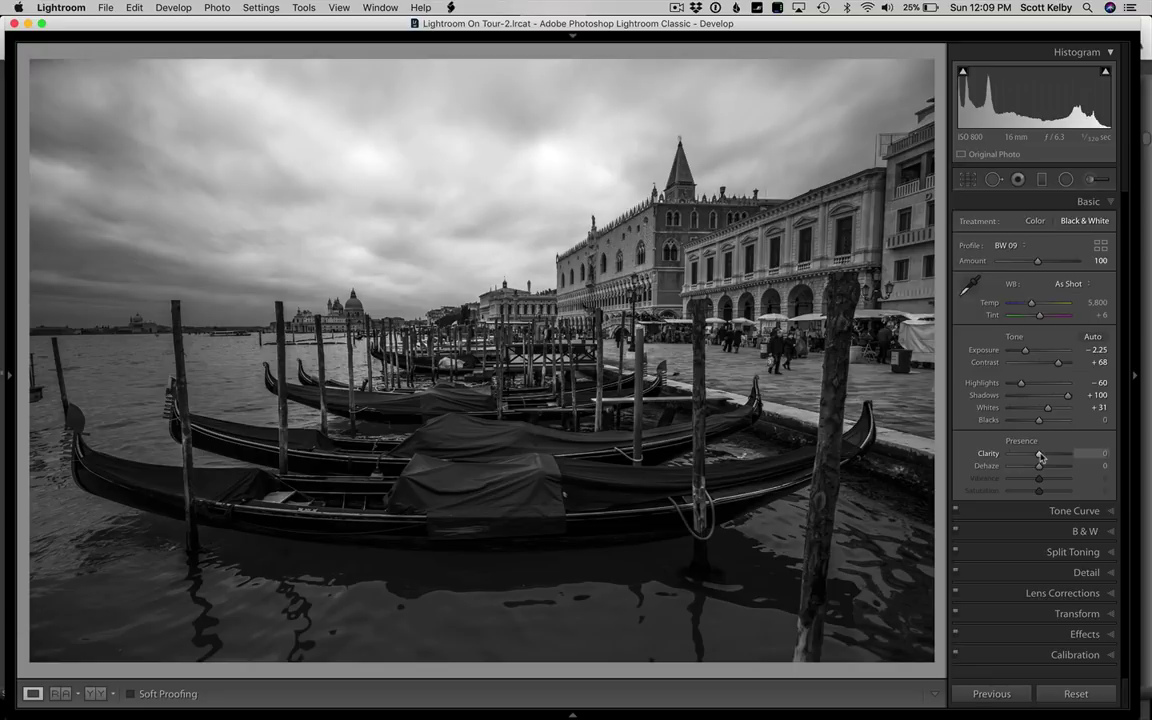
drag(1040, 456, 1059, 460)
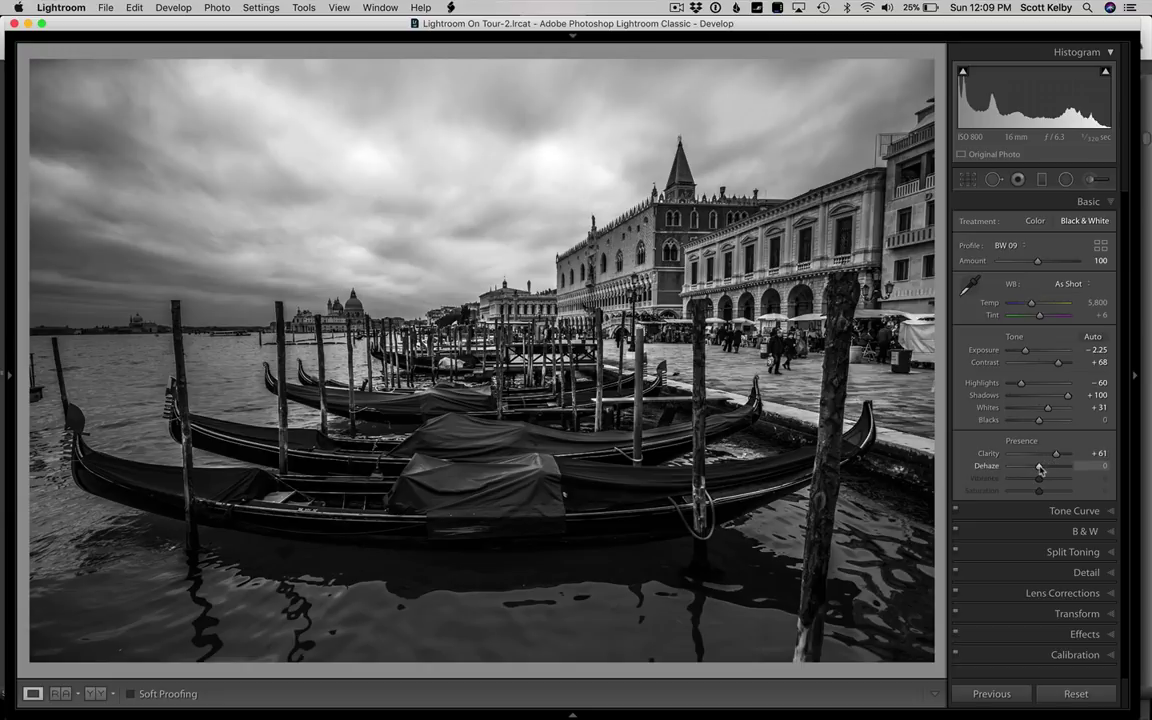
- Raise Dehaze to +35 to deepen the stormy sky
mouse_move(1039, 470)
mouse_down()
mouse_move(1057, 470)
mouse_move(1049, 476)
mouse_up()
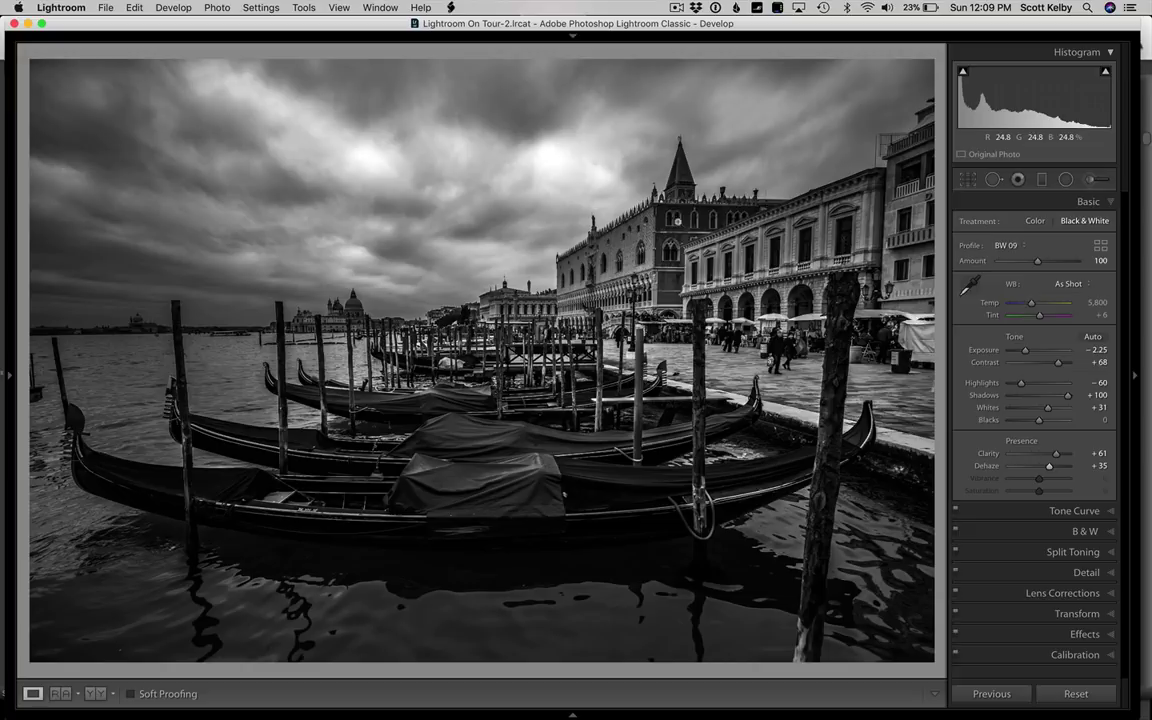
- Set up an Adjustment Brush with reset effects and Exposure +0.62
click(1096, 180)
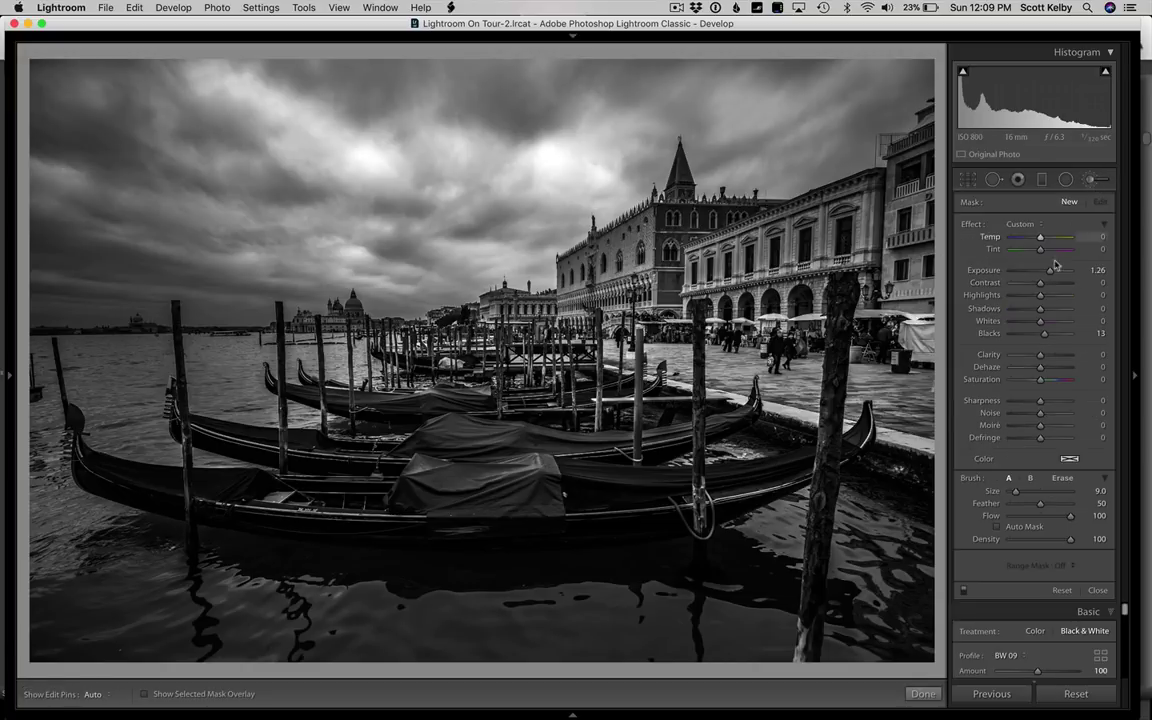
double_click(969, 224)
drag(1041, 271, 1044, 271)
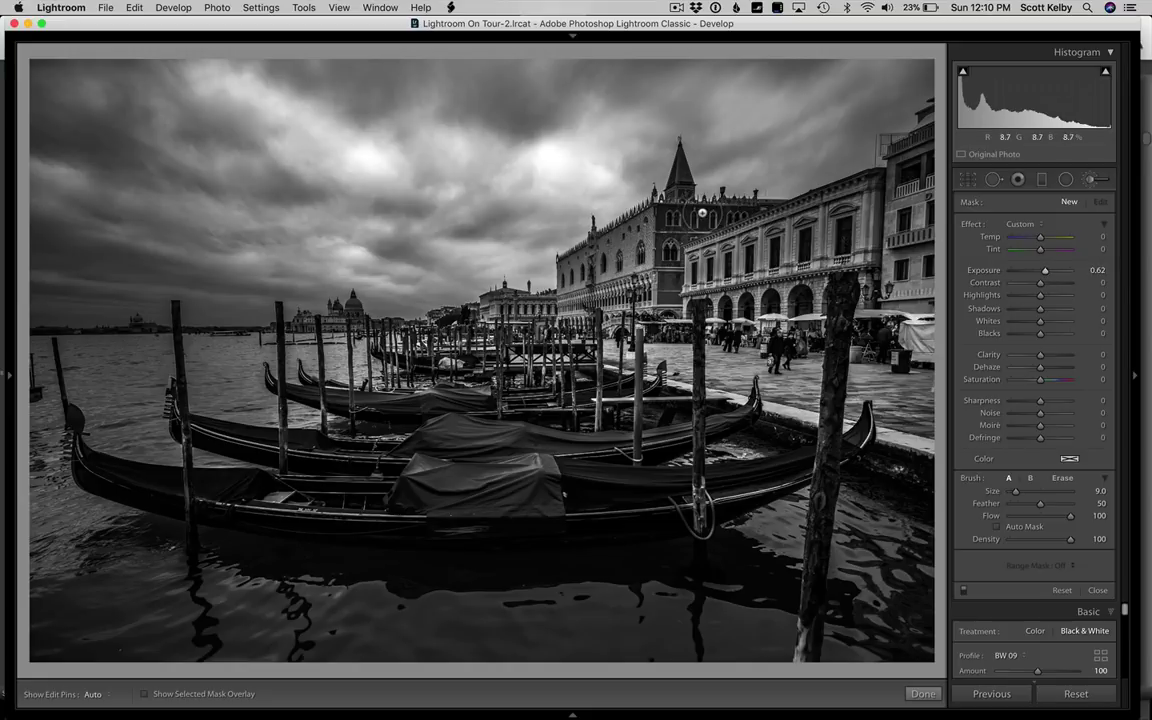
- Paint brightening into the sky left of the cathedral tower, shrinking the brush from 6 to 3
key(bracketleft)
key(bracketleft)
key(bracketleft)
key(h)
mouse_move(543, 227)
mouse_down()
mouse_move(580, 203)
mouse_move(645, 200)
mouse_move(600, 205)
mouse_move(532, 243)
mouse_move(510, 238)
mouse_up()
key(h)
key(h)
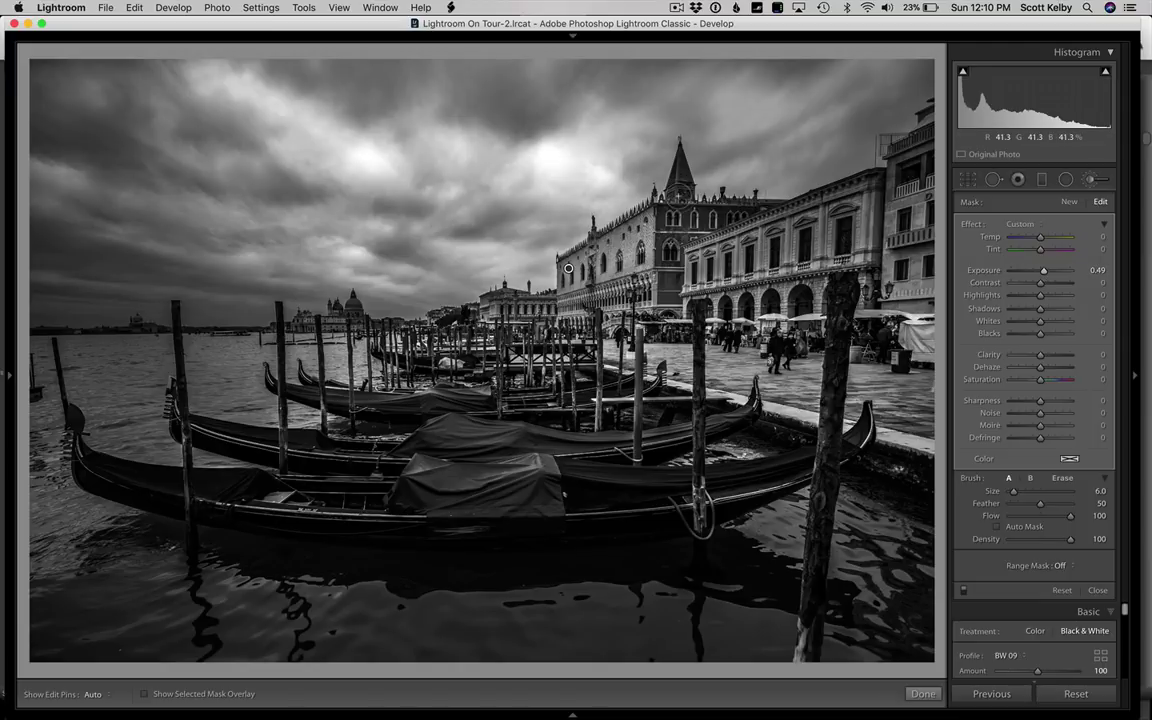
key(bracketleft)
key(h)
key(h)
key(bracketleft)
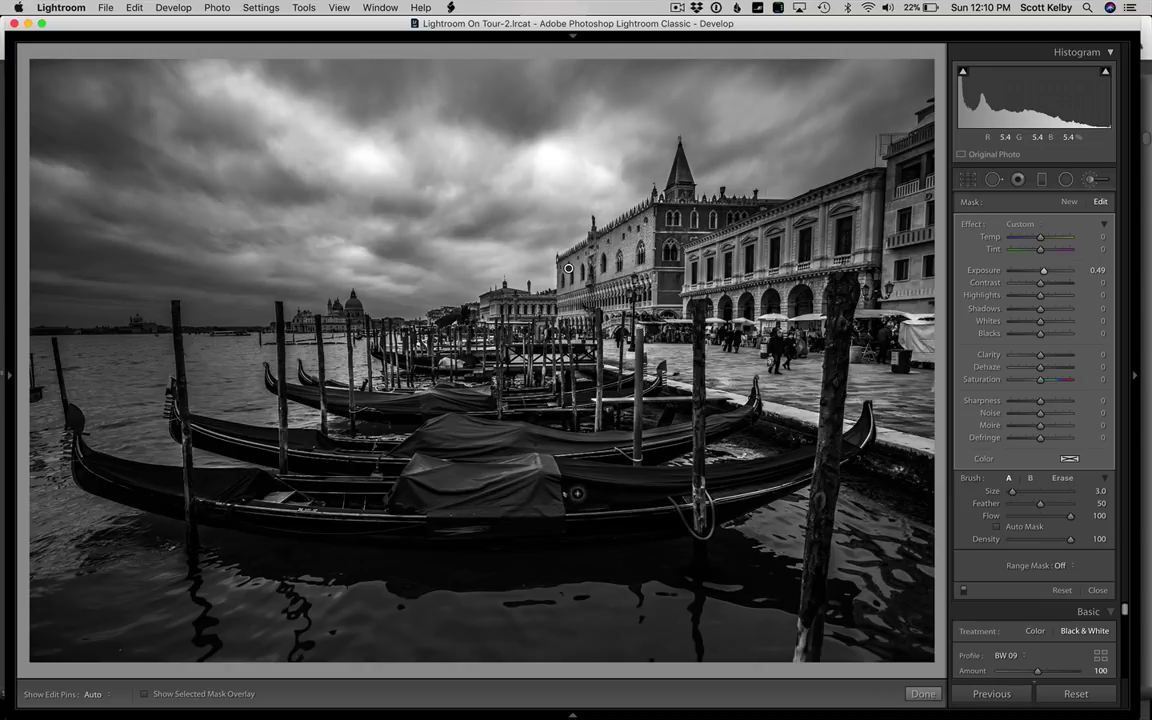
click(1069, 202)
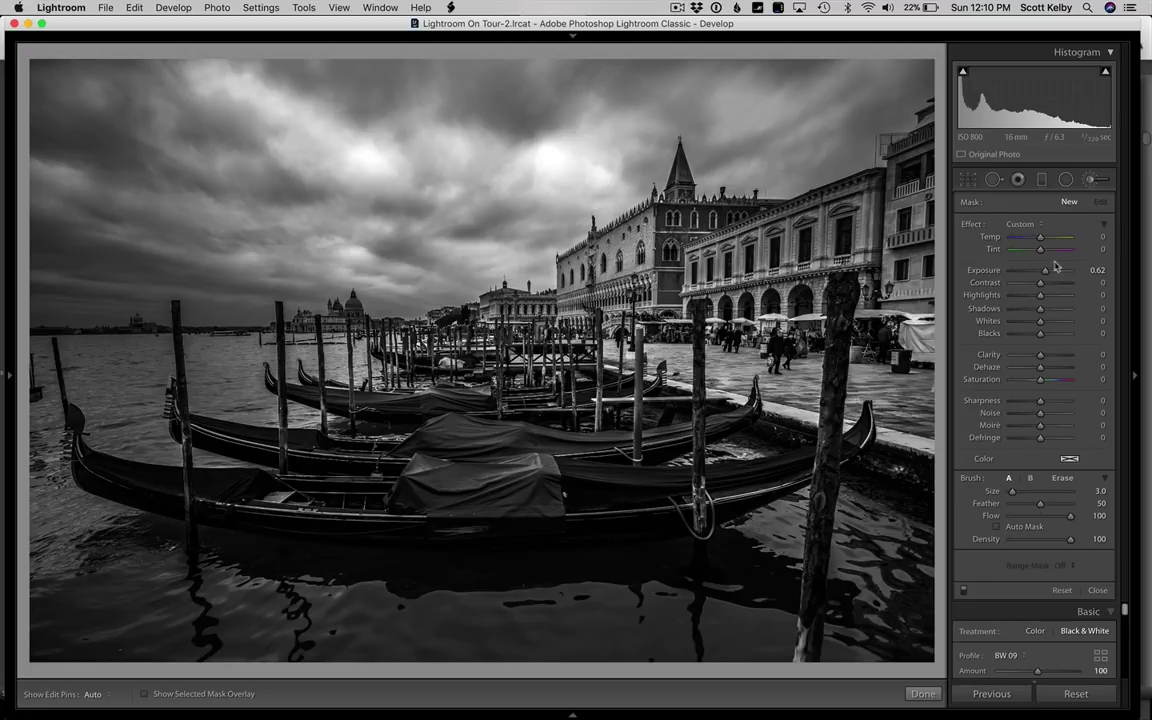
- Give the new brush adjustment Exposure +0.95 and a brush size of 11
drag(1045, 270, 1048, 274)
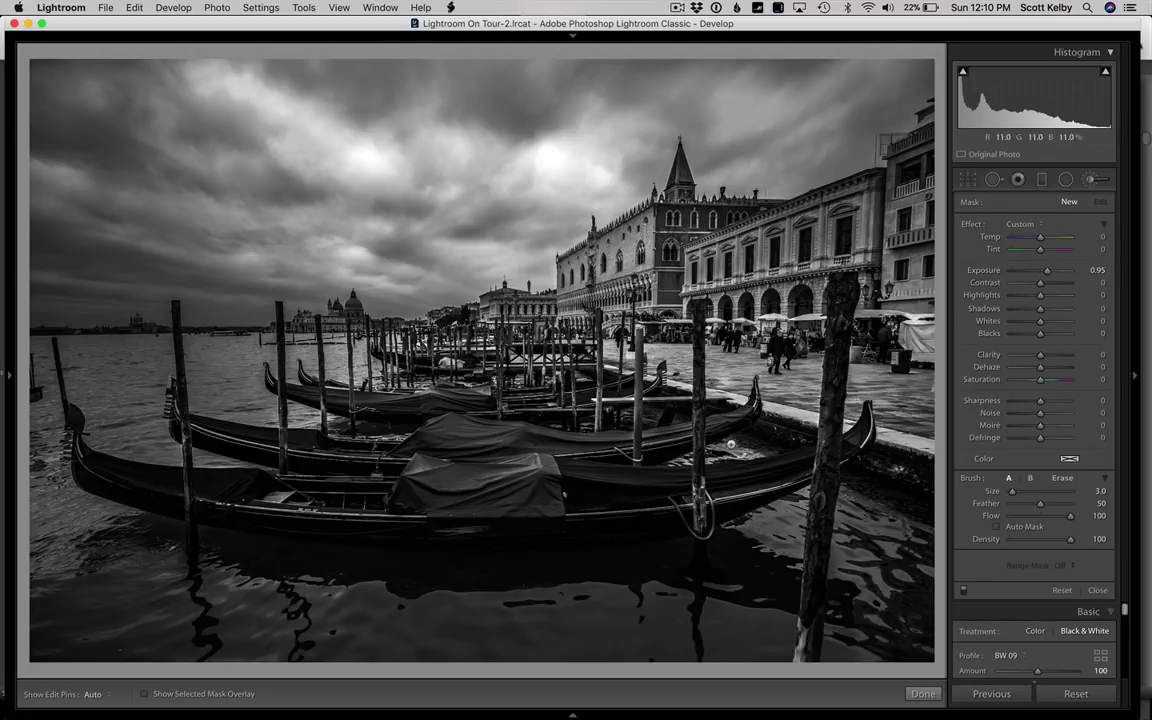
key(bracketright)
key(bracketright)
key(bracketright)
key(bracketright)
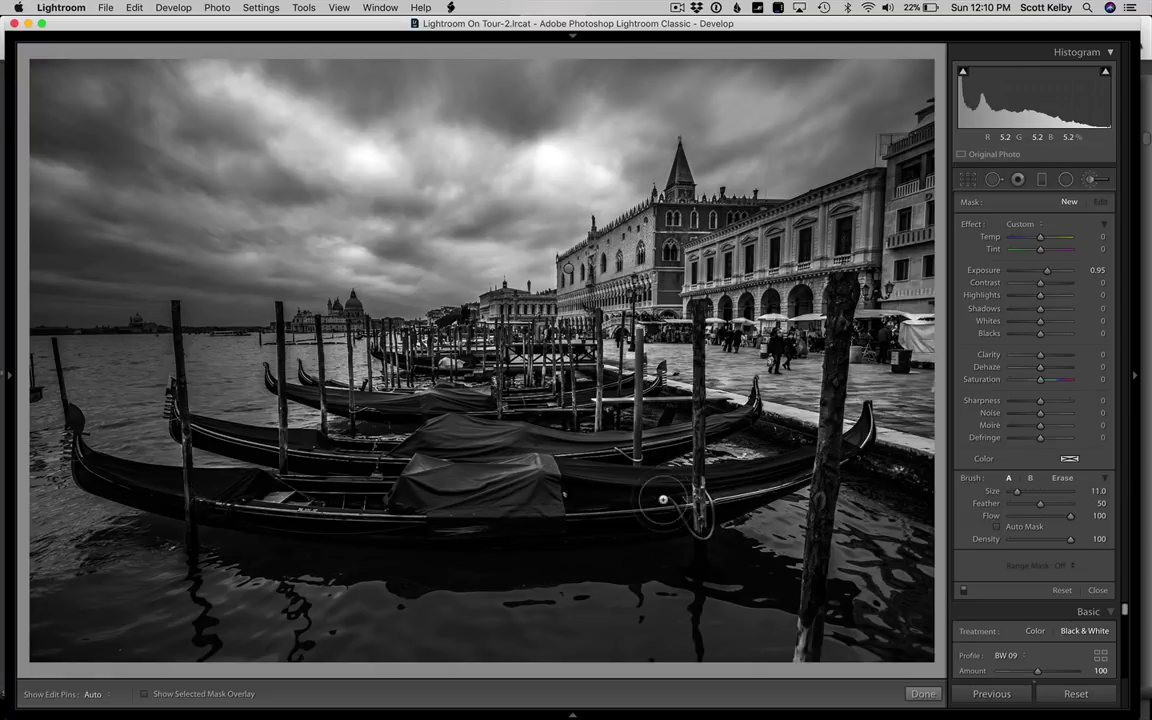
key(h)
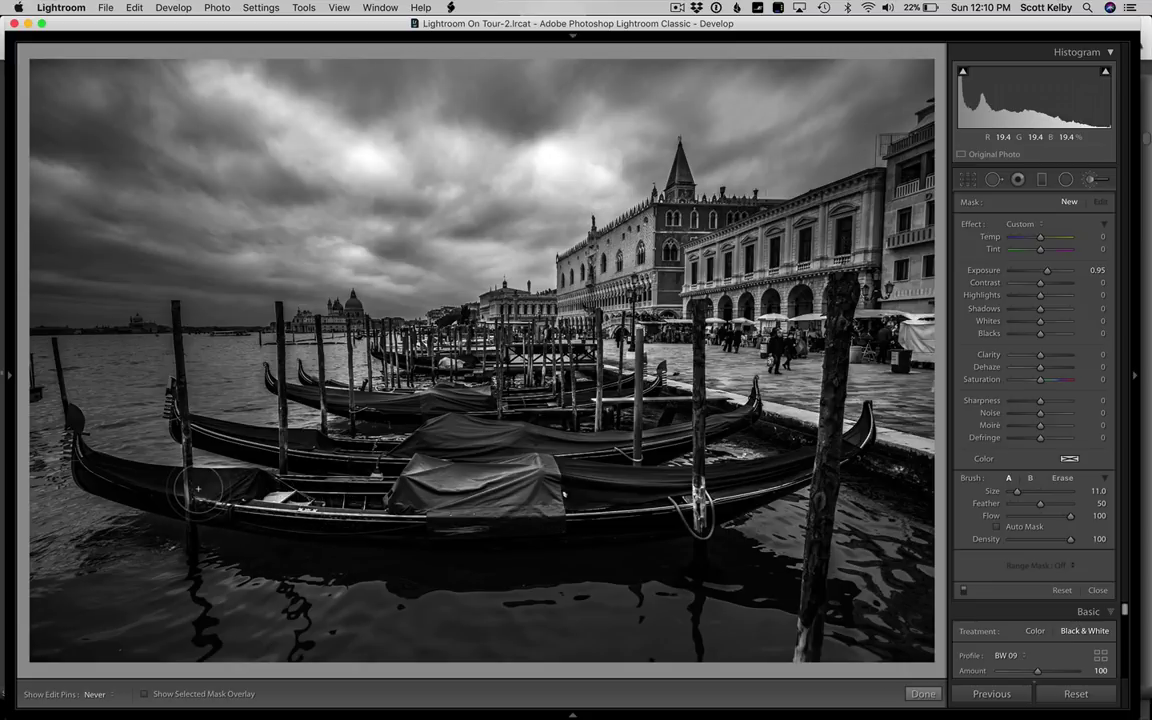
key(h)
- Paint light along the front gondola's hull, erasing strays, then lower Exposure to 0.70
click(103, 472)
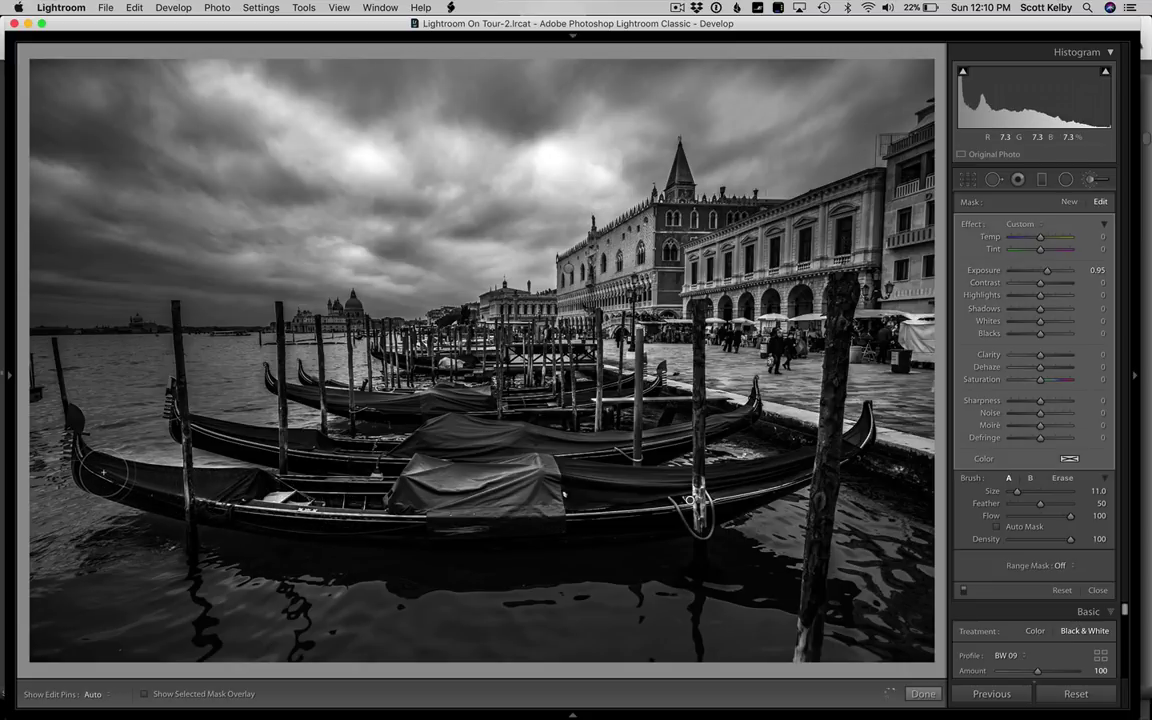
key(h)
key(alt)
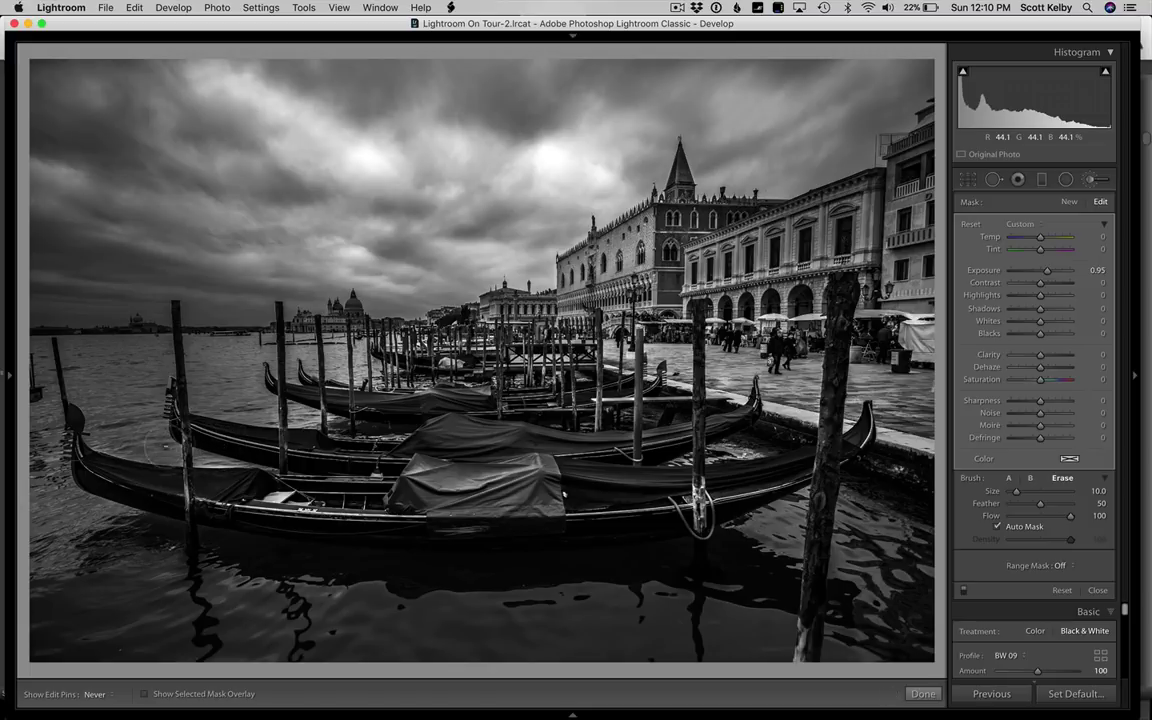
key(h)
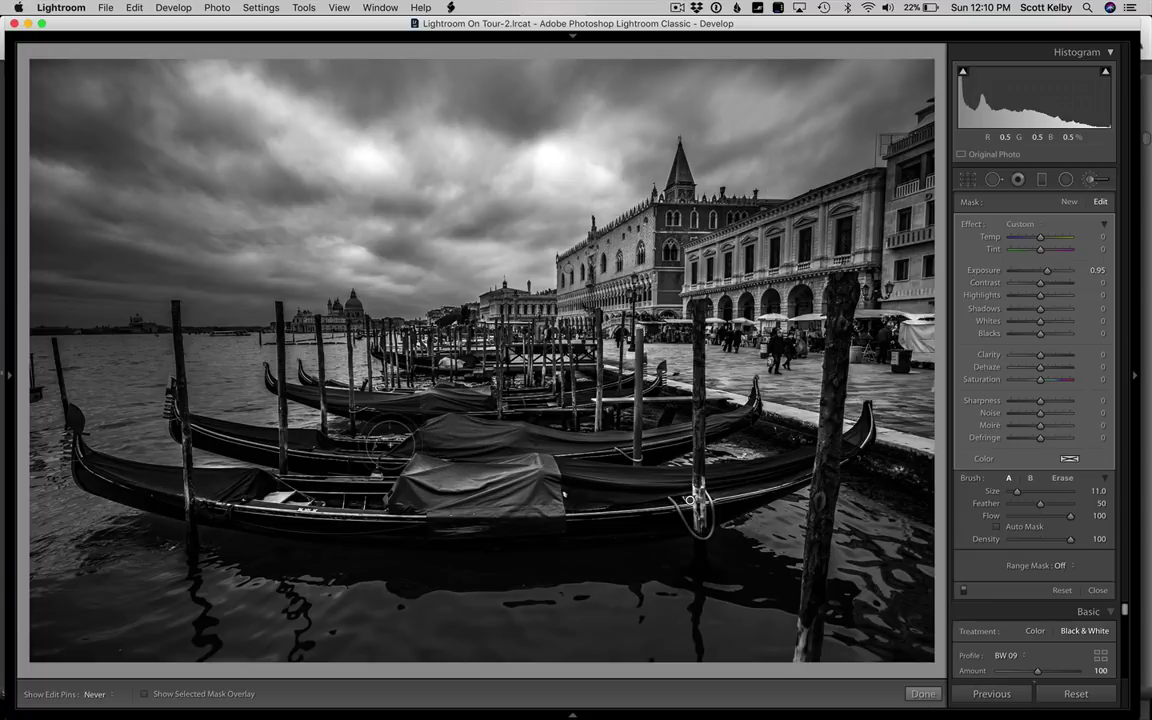
key(h)
mouse_move(355, 400)
mouse_down()
mouse_move(503, 449)
mouse_move(540, 405)
mouse_move(630, 395)
mouse_move(610, 432)
mouse_up()
scroll(640, 450, down, 4)
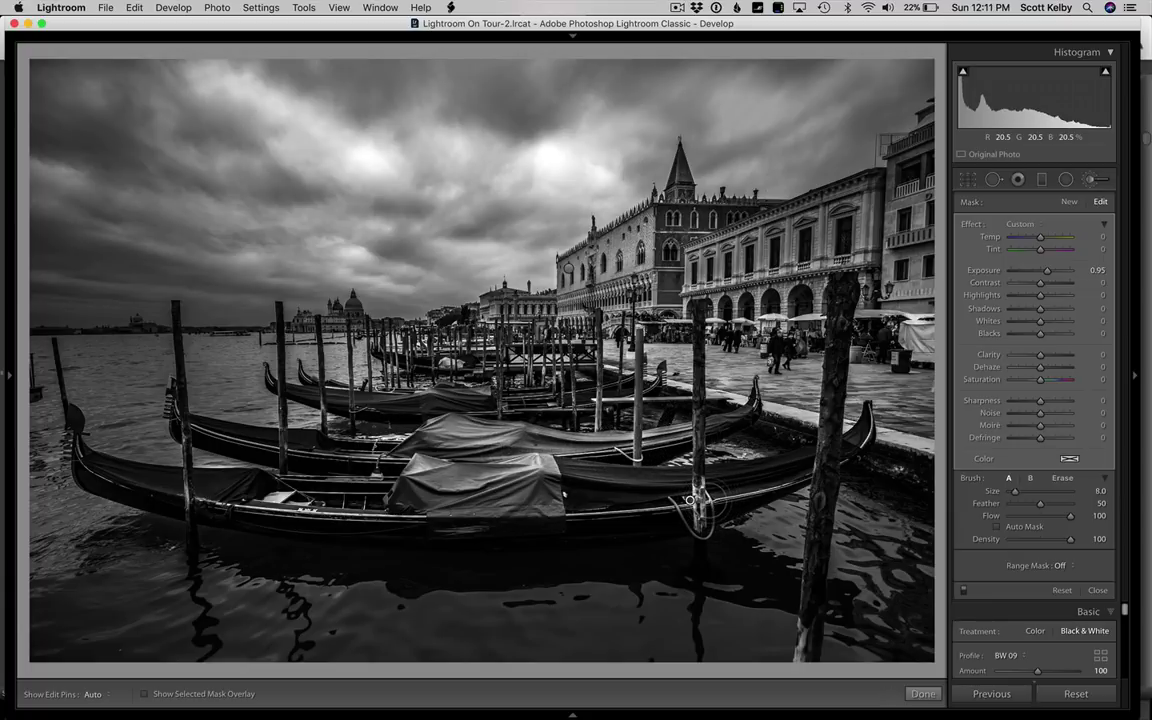
mouse_move(700, 503)
mouse_down()
mouse_move(645, 445)
mouse_move(665, 438)
mouse_move(805, 466)
mouse_move(697, 420)
mouse_up()
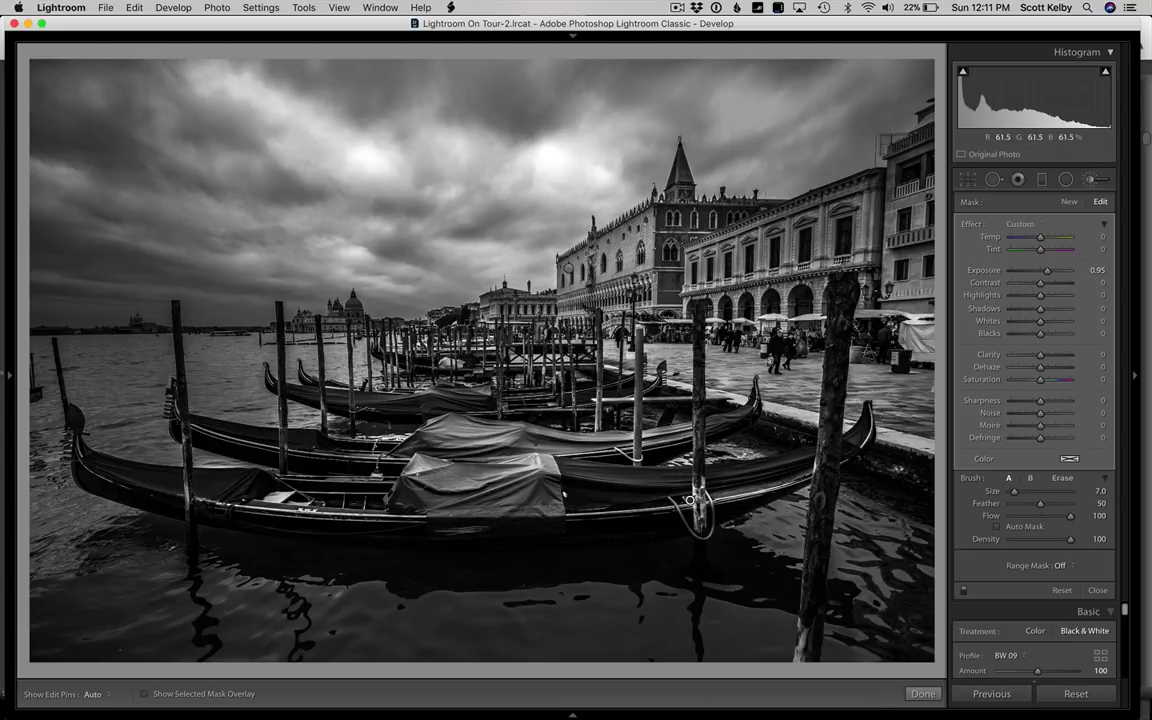
mouse_move(270, 435)
mouse_down()
mouse_move(206, 432)
mouse_move(190, 390)
mouse_up()
key(alt)
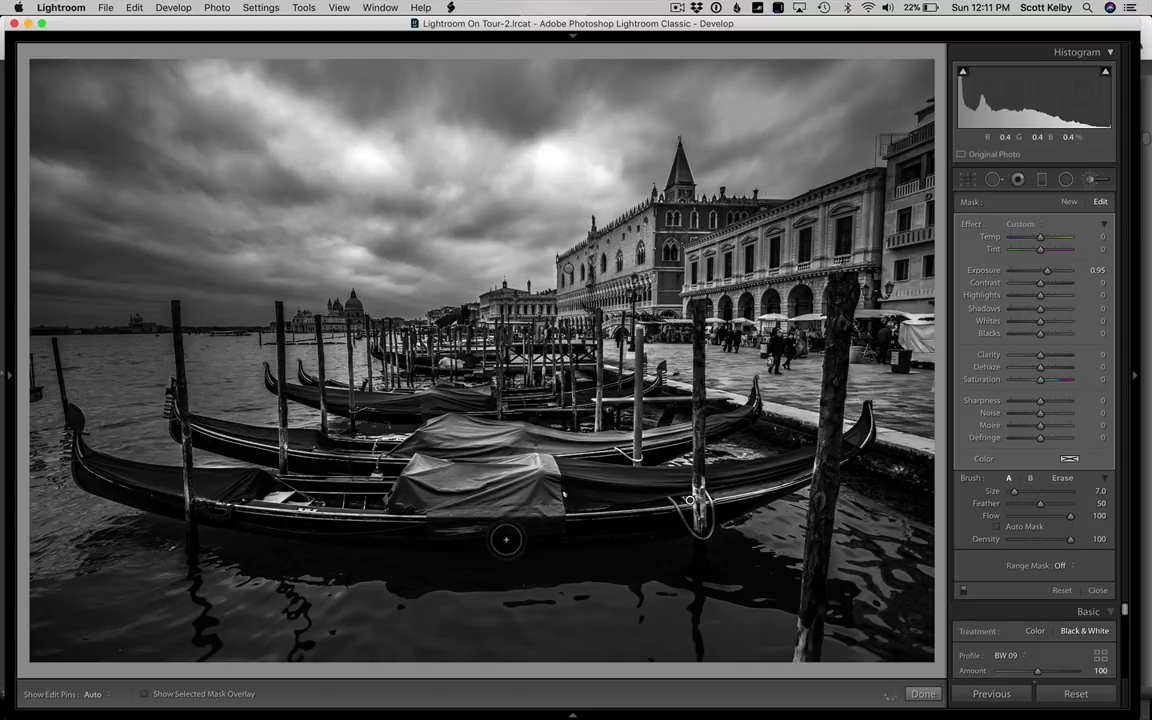
mouse_move(224, 516)
mouse_down()
mouse_move(488, 540)
mouse_move(617, 535)
mouse_move(660, 500)
mouse_move(680, 440)
mouse_move(715, 425)
mouse_move(665, 490)
mouse_move(728, 455)
mouse_move(821, 497)
mouse_move(665, 395)
mouse_up()
key(alt)
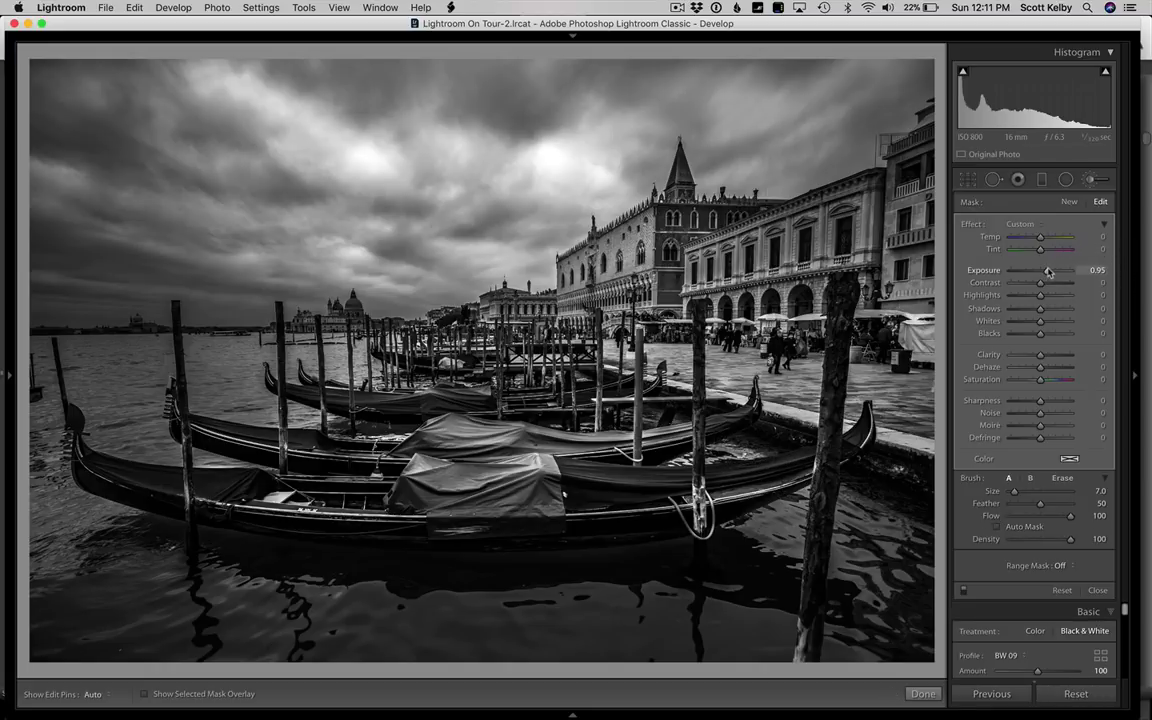
drag(1048, 271, 1046, 272)
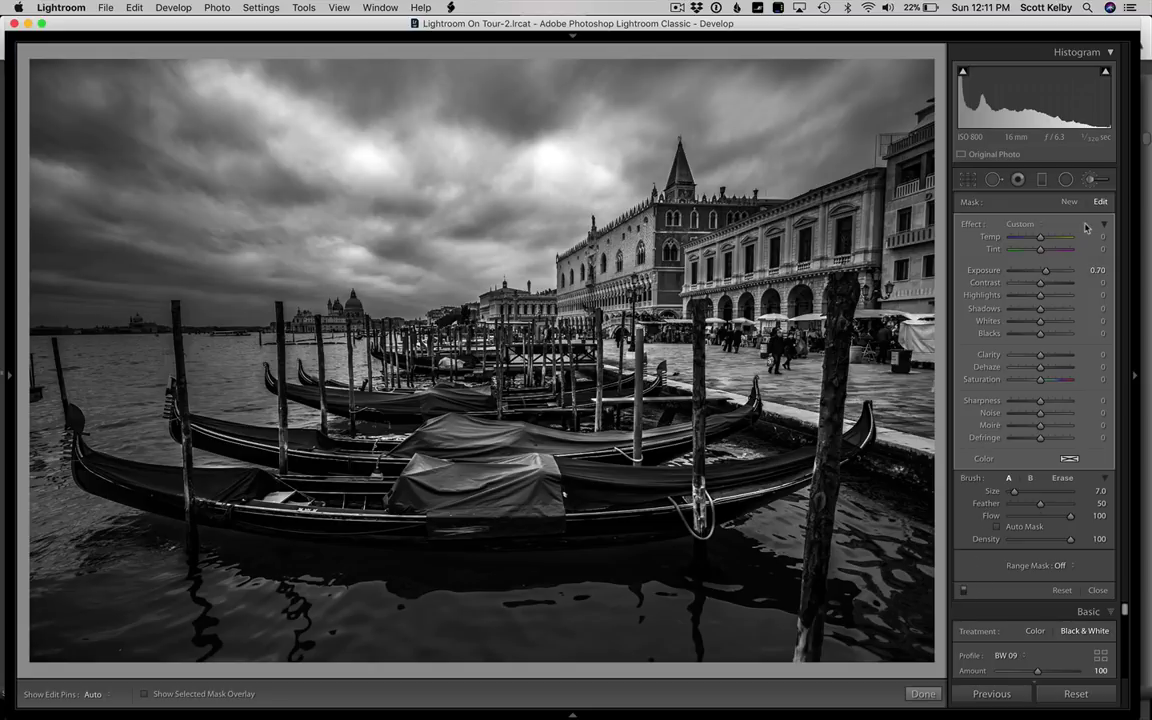
- Show Before/After with Before set to the Convert to Black & White history step, zoomed in
click(1098, 180)
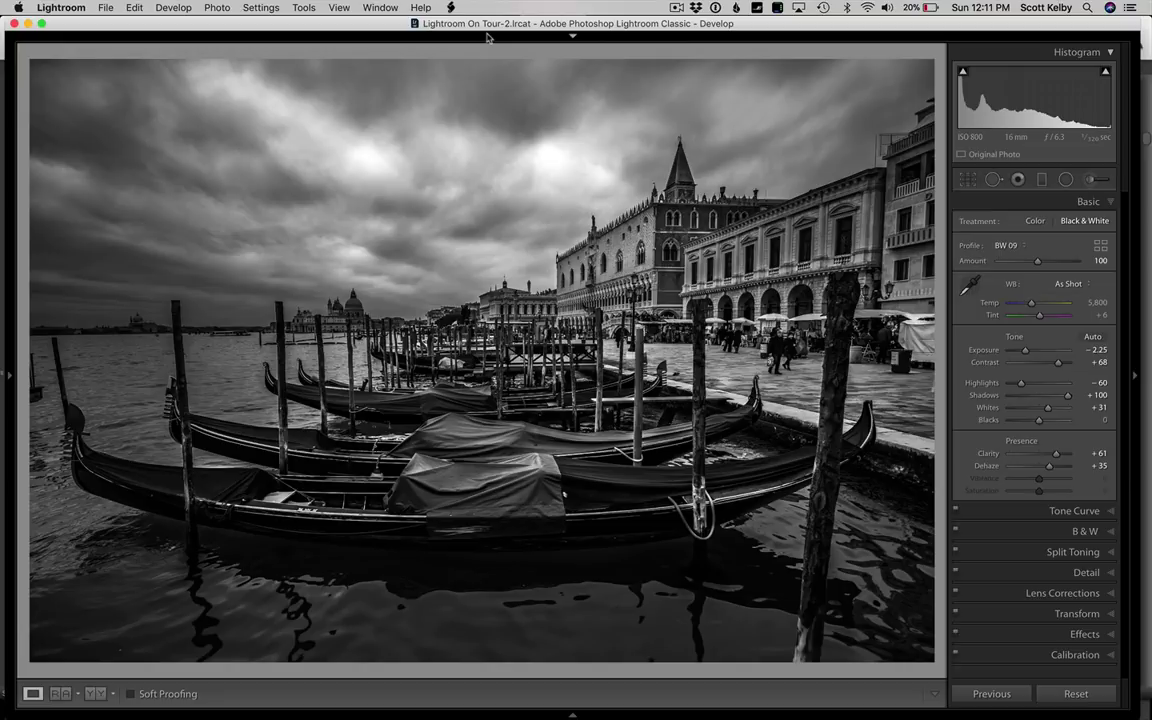
key(y)
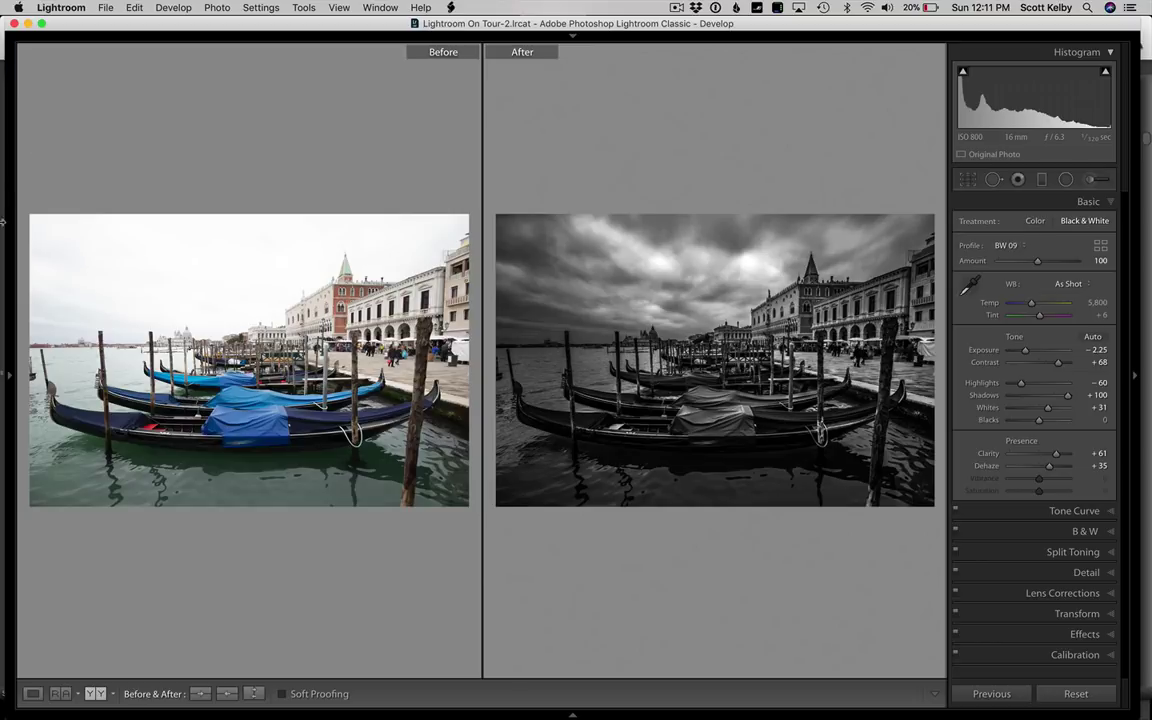
click(9, 373)
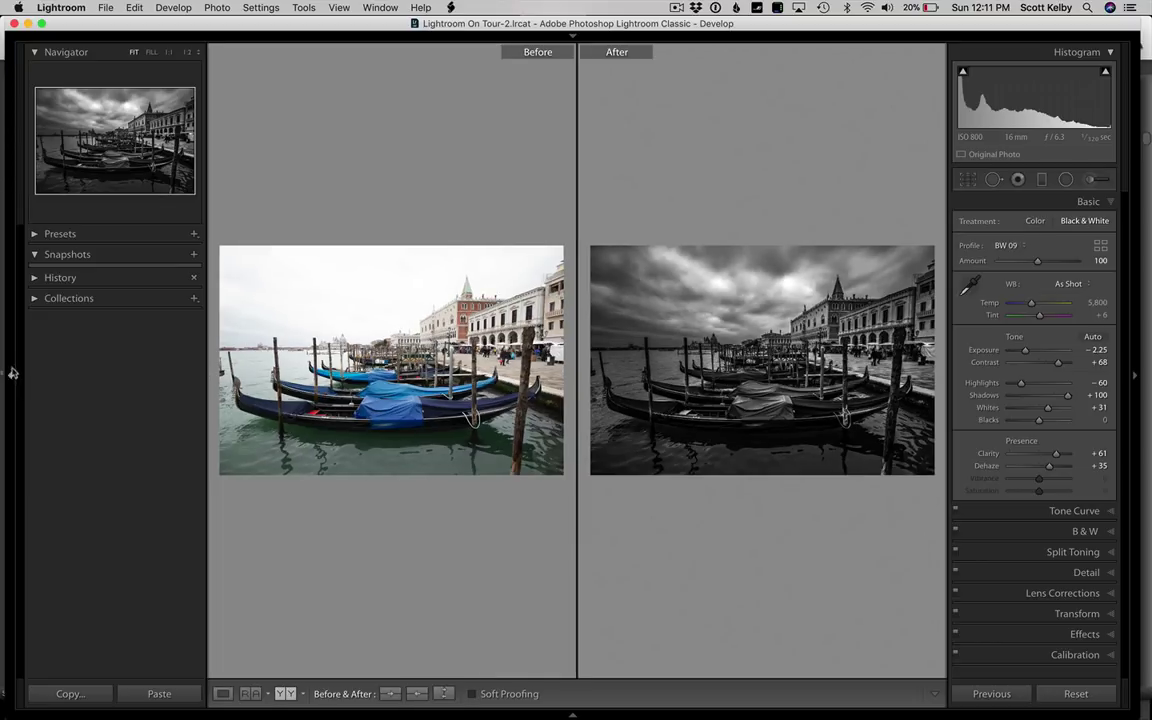
click(42, 279)
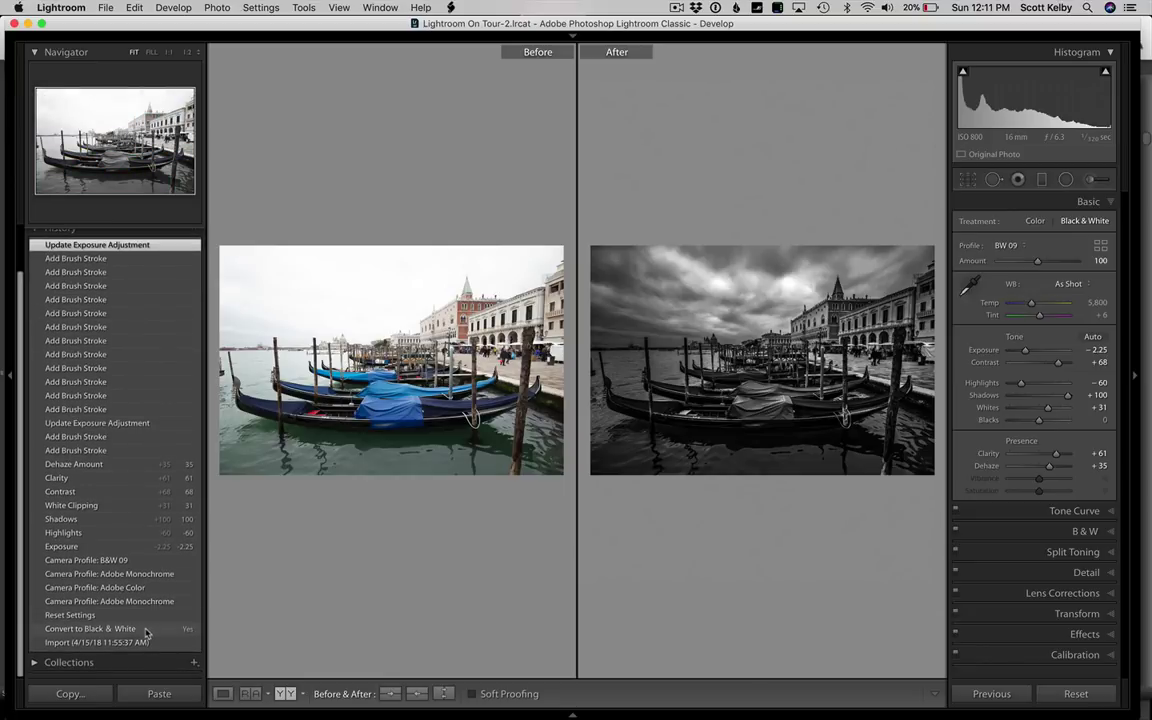
right_click(146, 632)
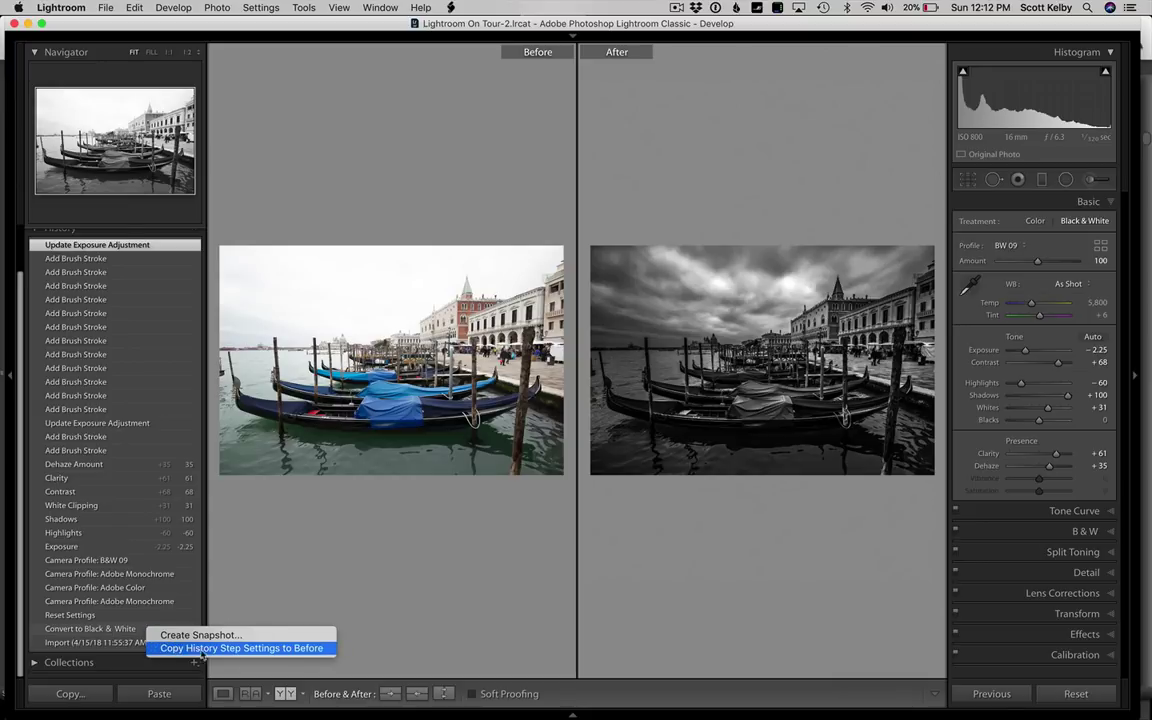
click(287, 649)
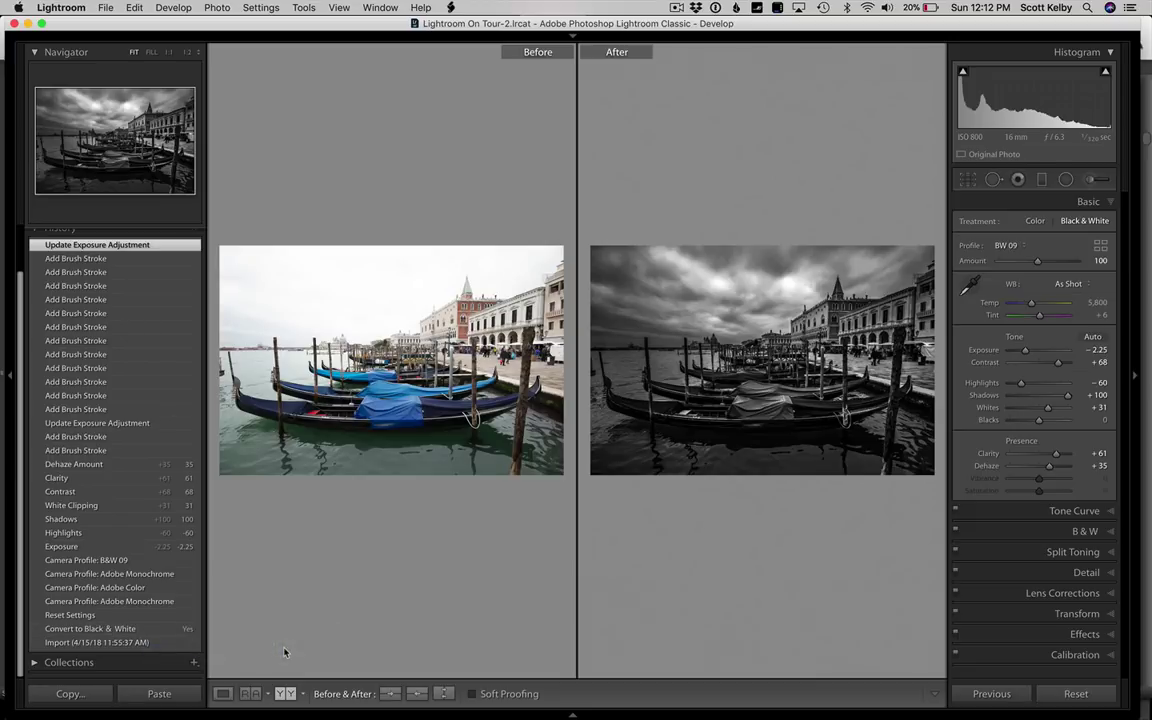
click(10, 376)
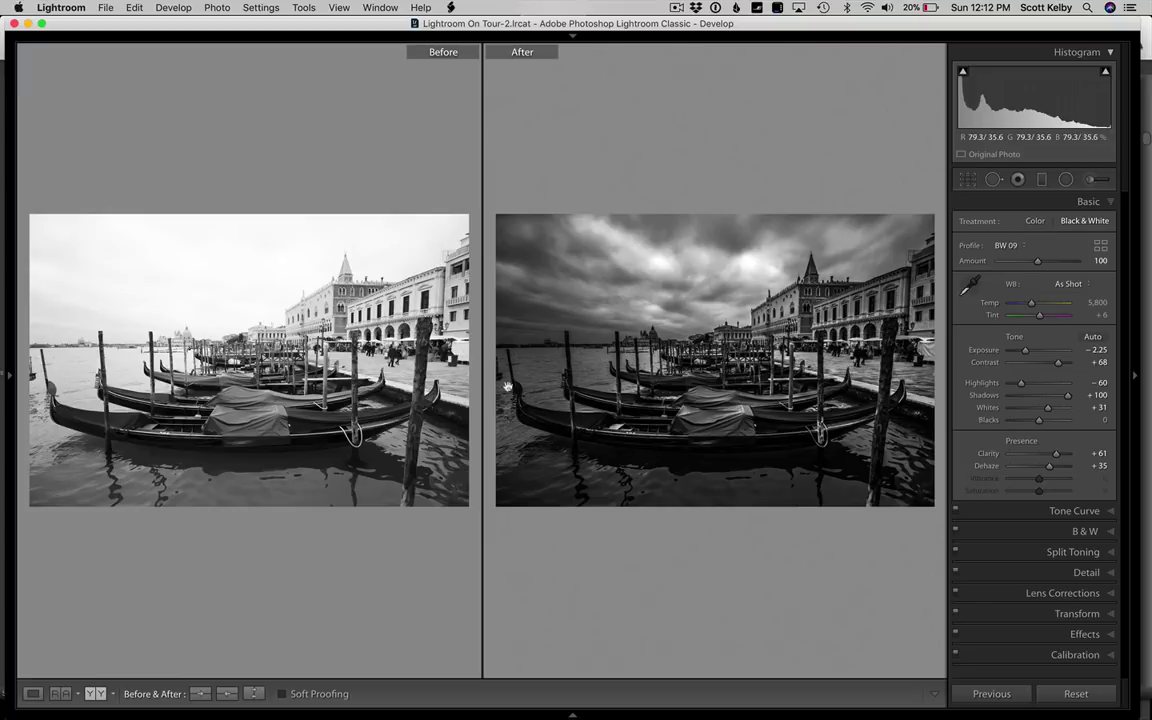
click(285, 343)
- Zoom back out, ease Exposure from −2.25 to −1.90, and return to the single edited view
click(628, 348)
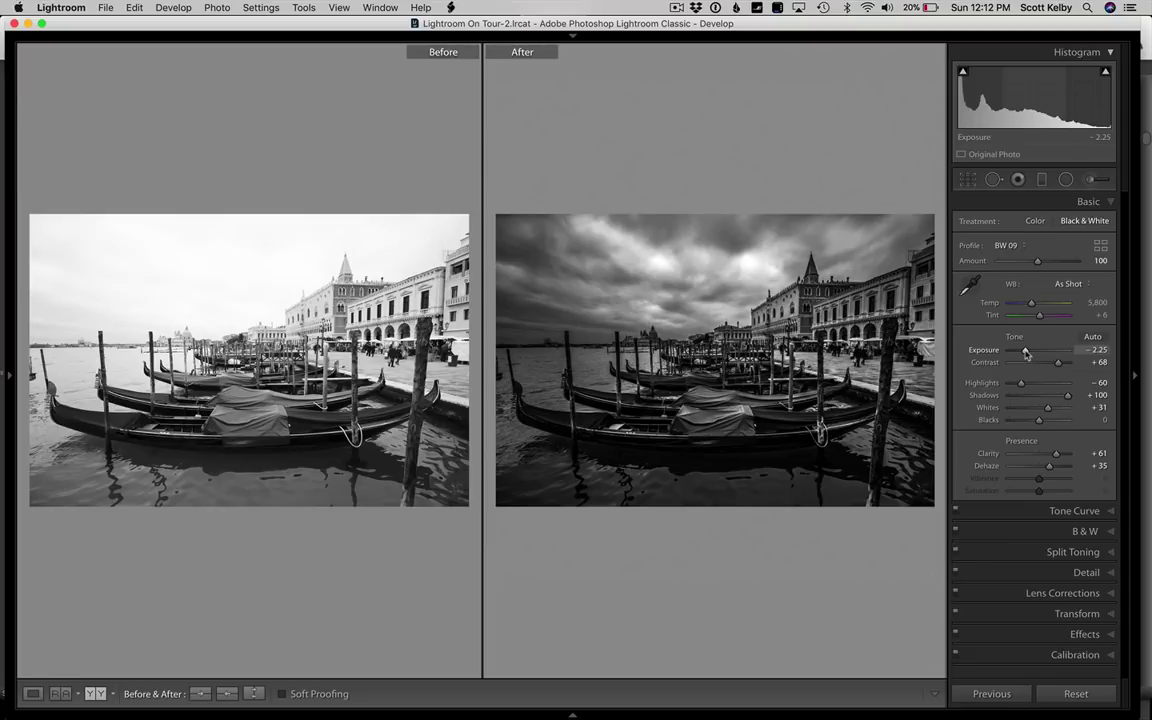
drag(1026, 354, 1027, 354)
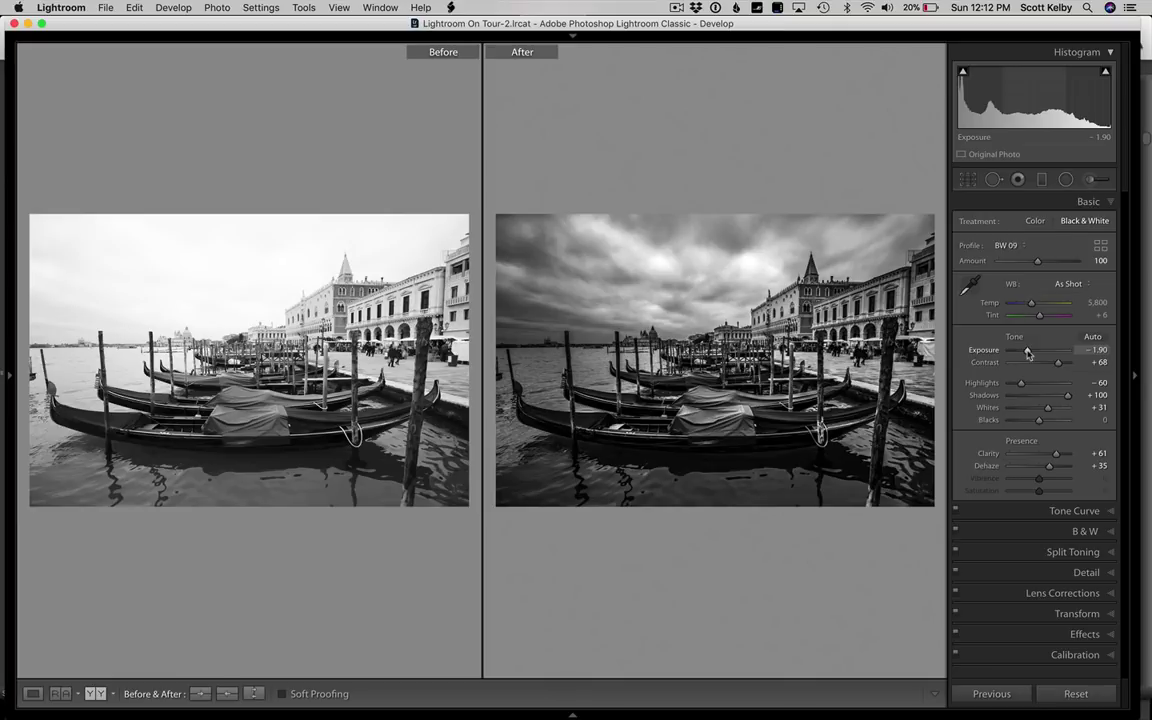
key(y)
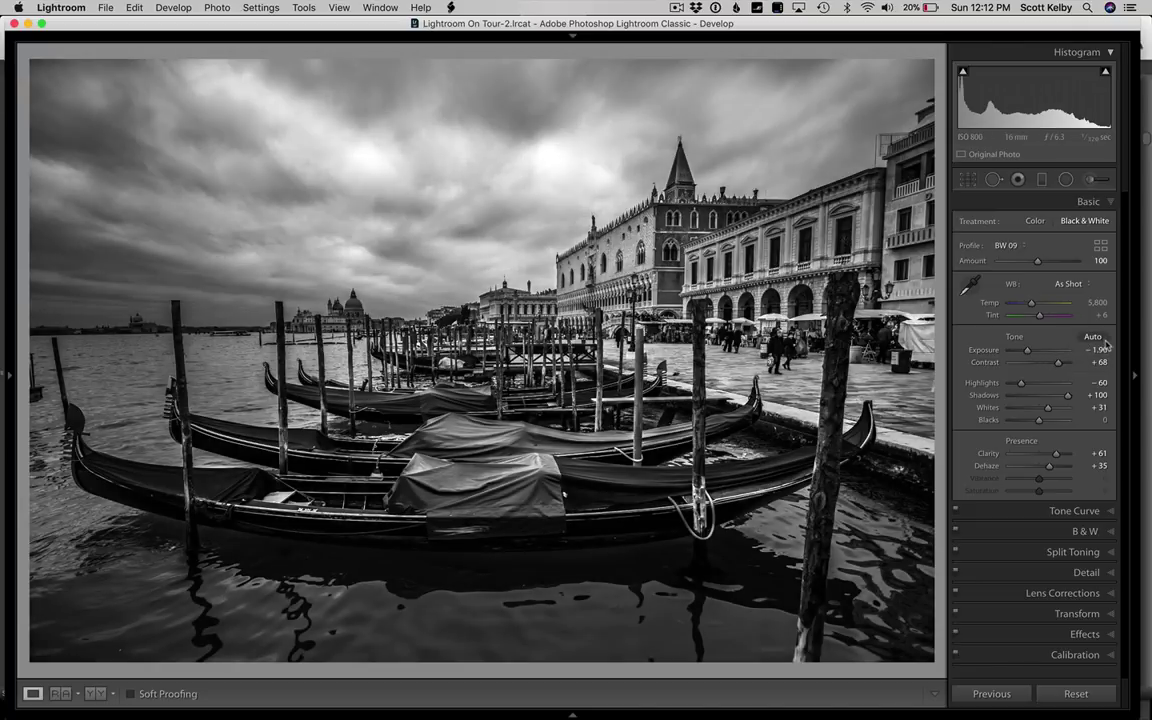
- Enable lens profile corrections for the Canon EF 16-35mm lens
click(1092, 593)
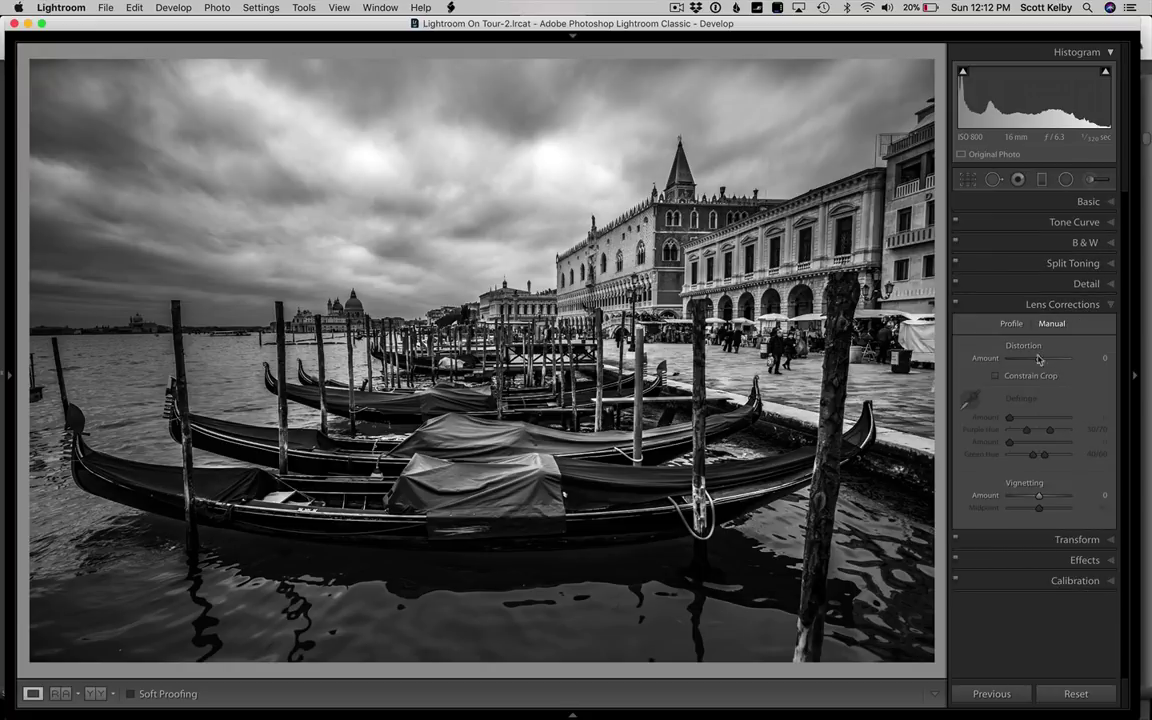
click(1011, 323)
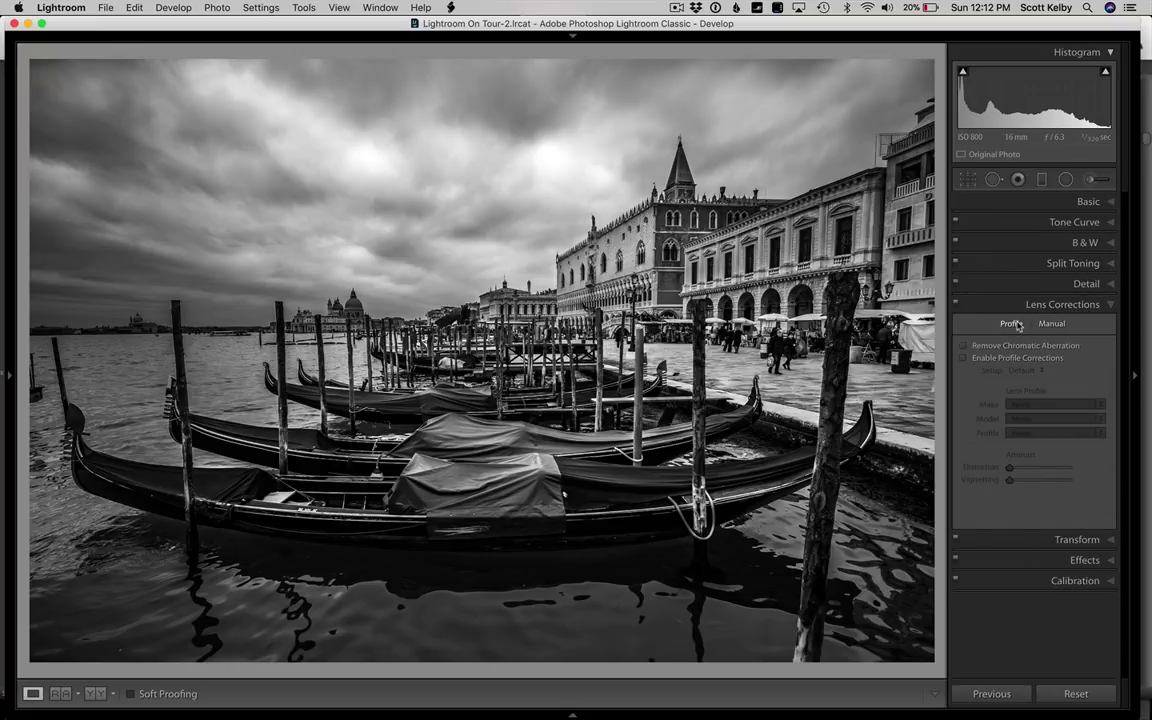
click(964, 359)
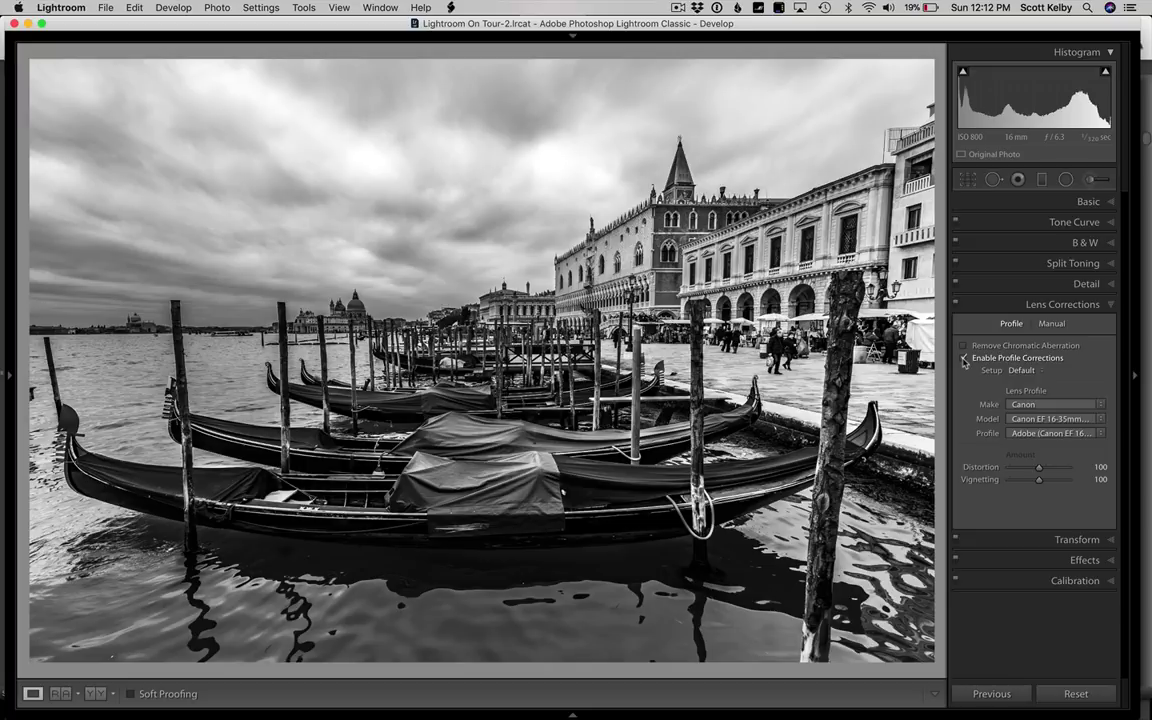
- Add a −16 Highlight Priority post-crop vignette to darken the edges
click(1082, 560)
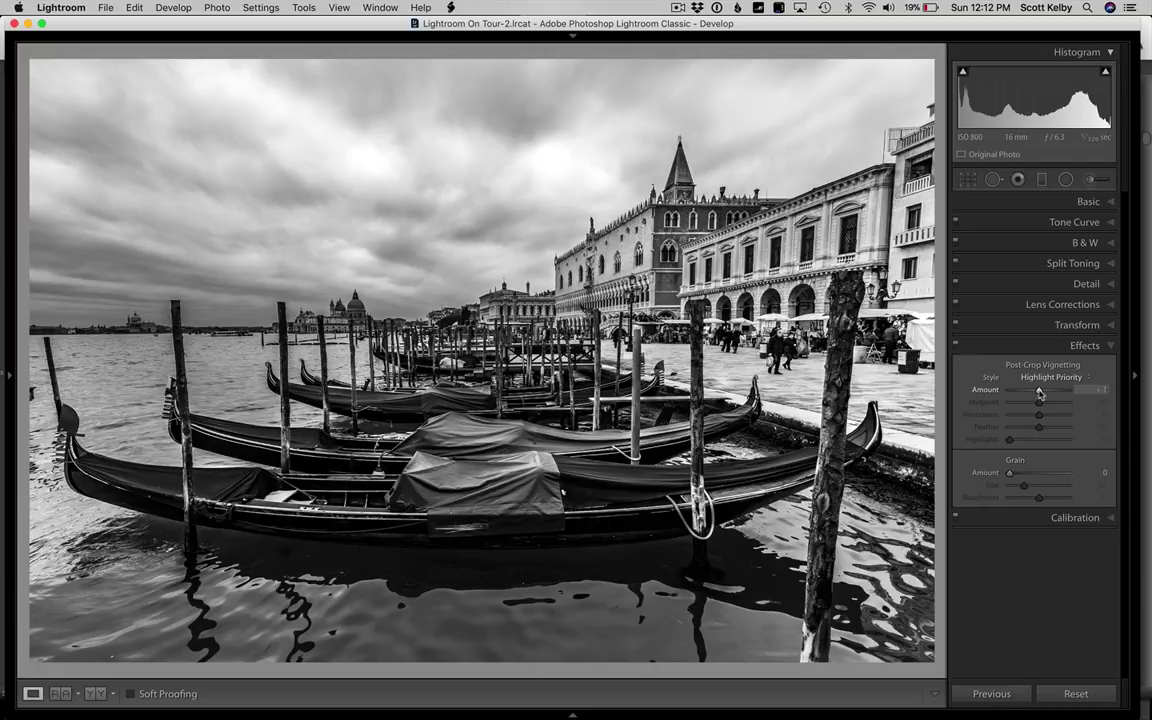
drag(1039, 392, 1035, 392)
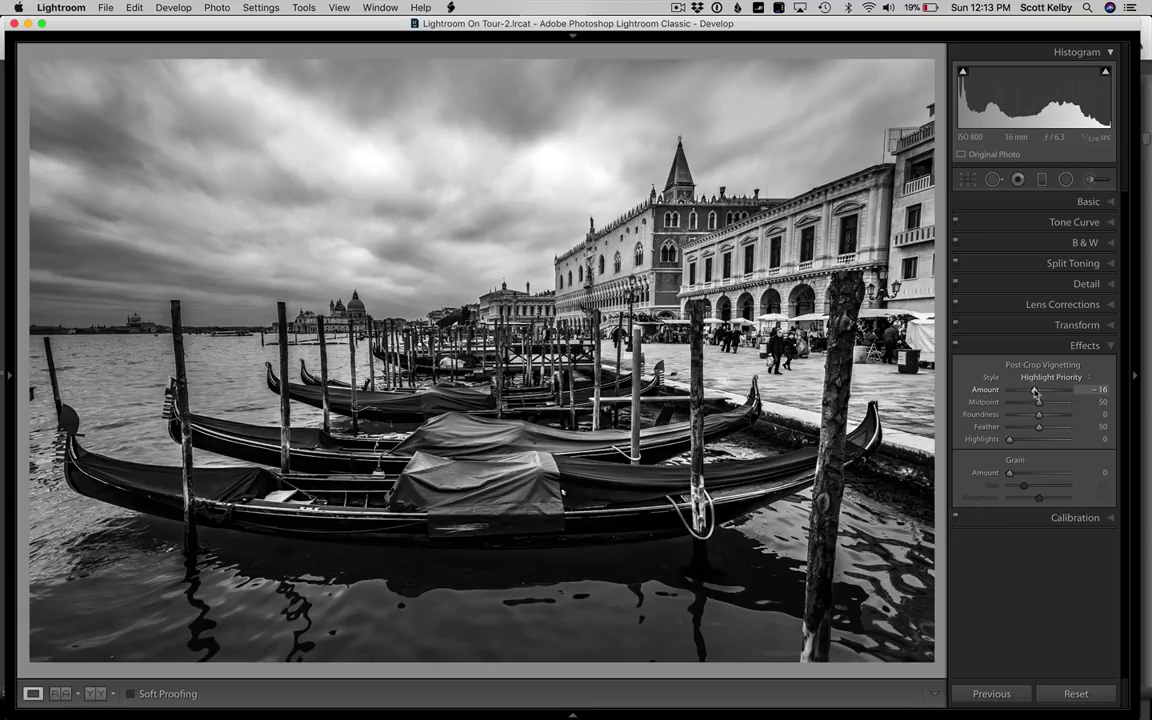
click(1083, 325)
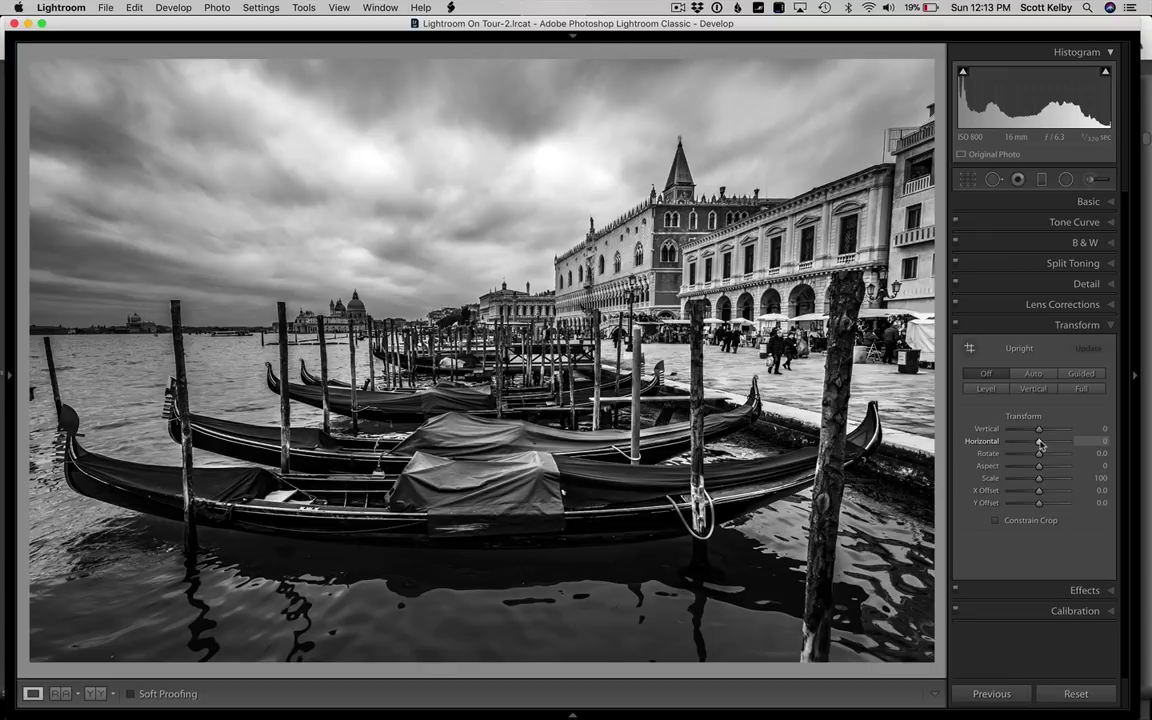
- Set Transform Horizontal to +12 and Vertical to +11 to straighten the waterfront buildings
drag(1040, 444, 1044, 445)
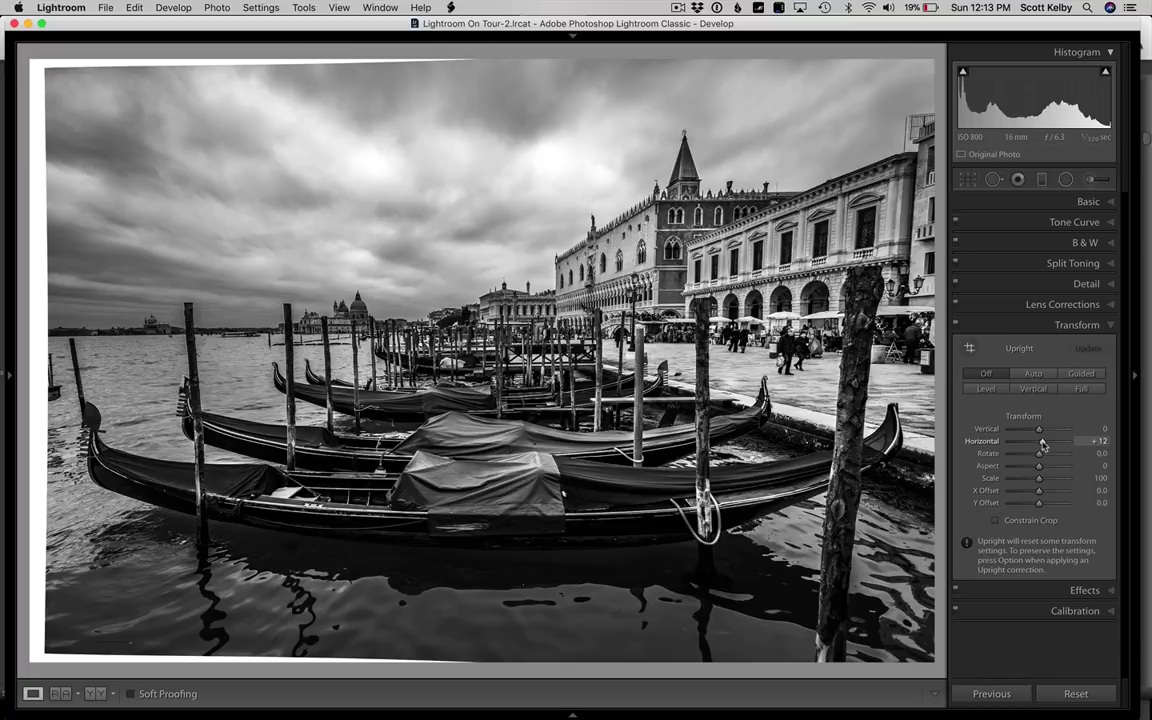
drag(1039, 430, 1042, 436)
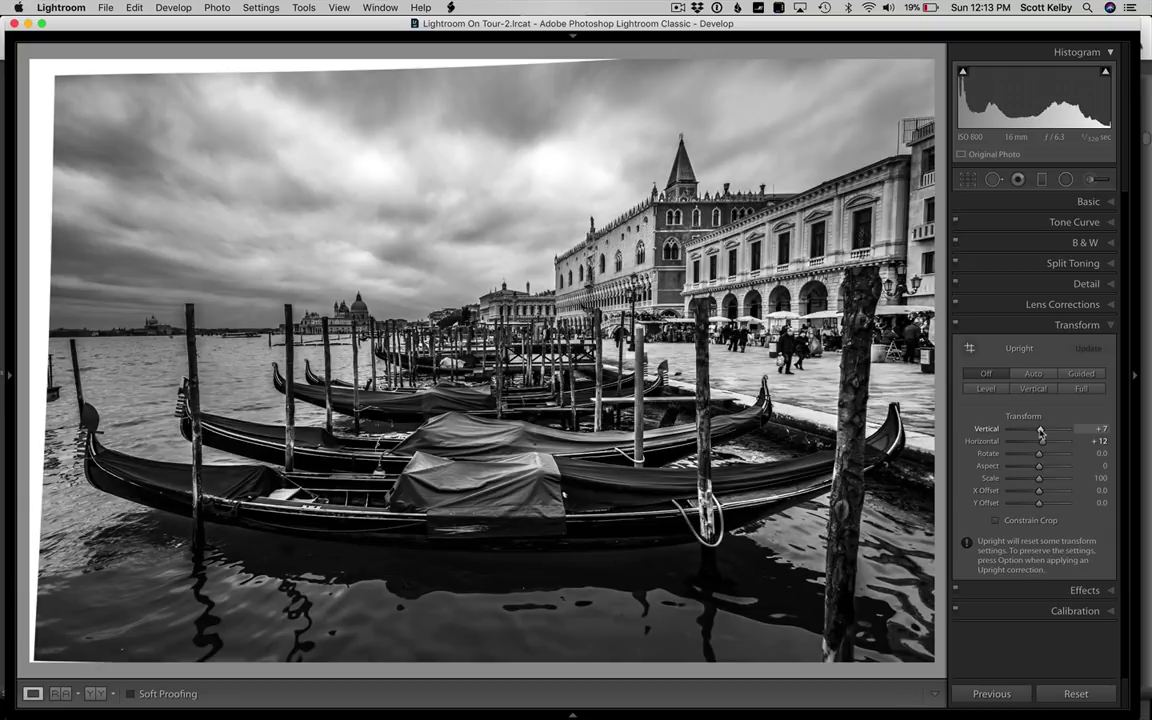
drag(1041, 434, 1043, 436)
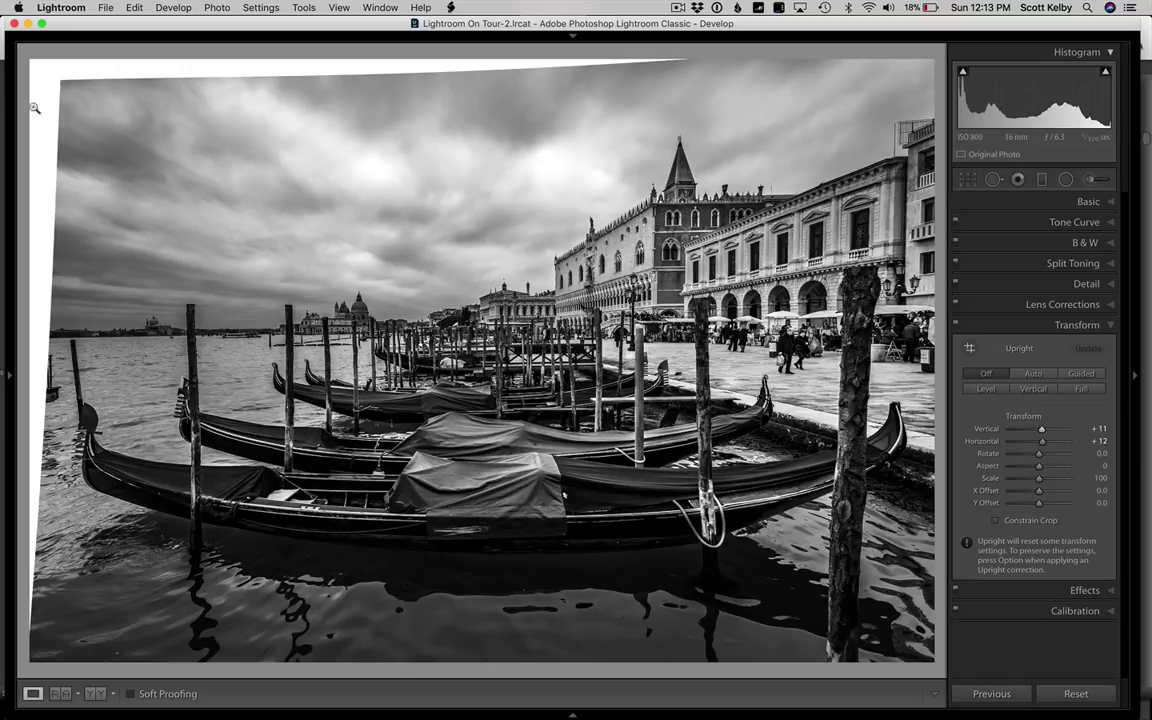
- Drag the top-left crop corner inward to trim the white gaps left by the perspective correction, and apply the crop
click(967, 179)
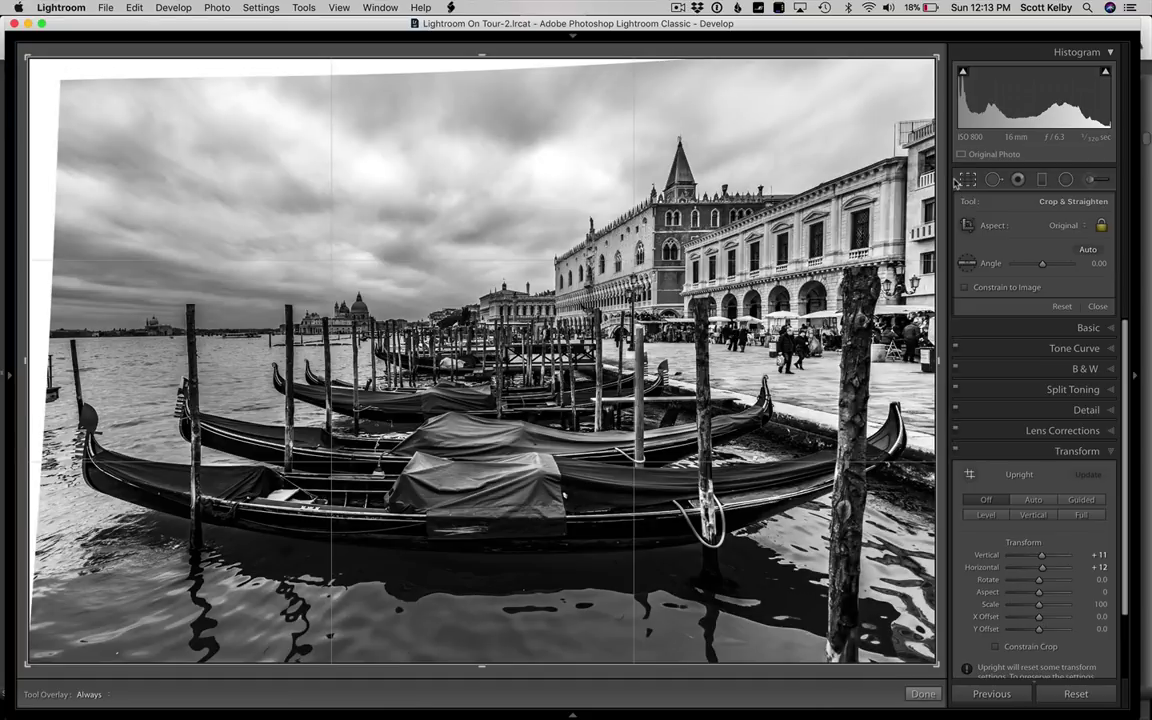
click(967, 179)
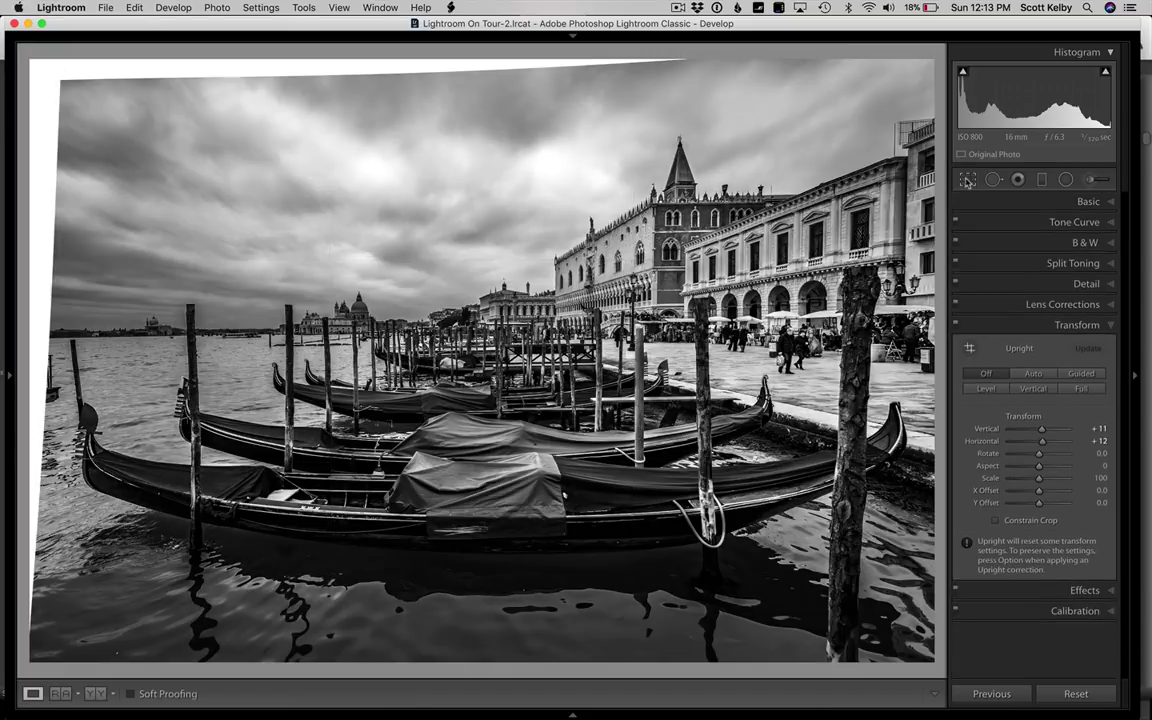
click(967, 179)
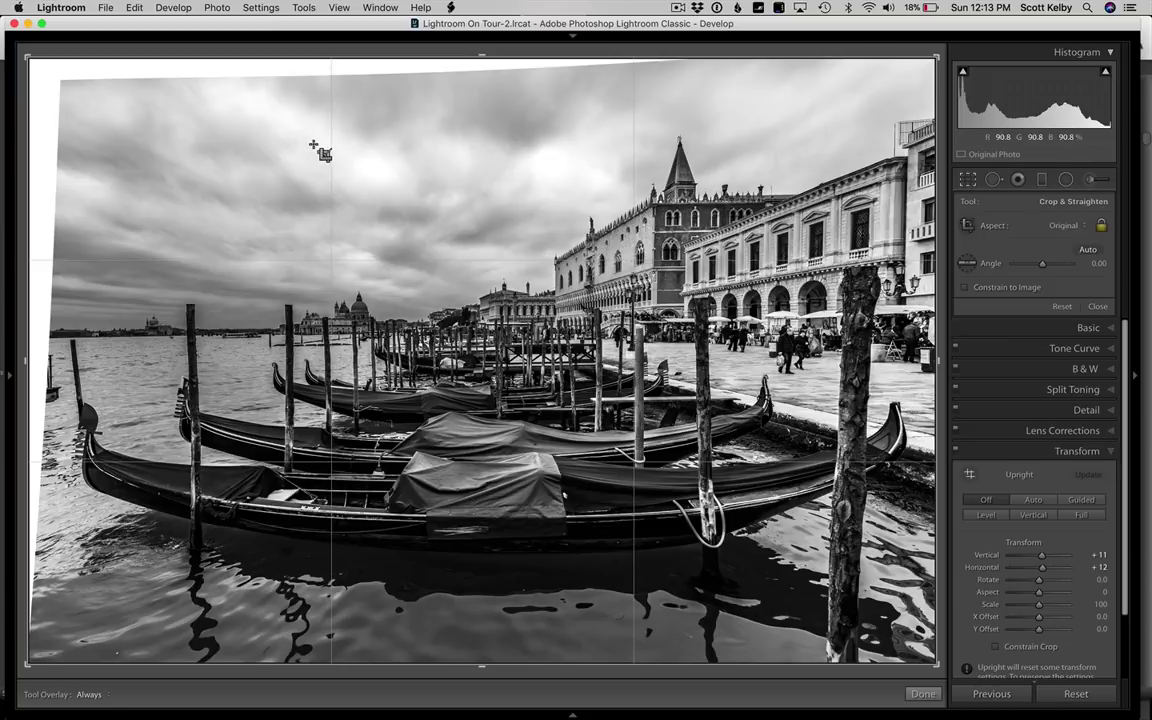
drag(28, 58, 45, 70)
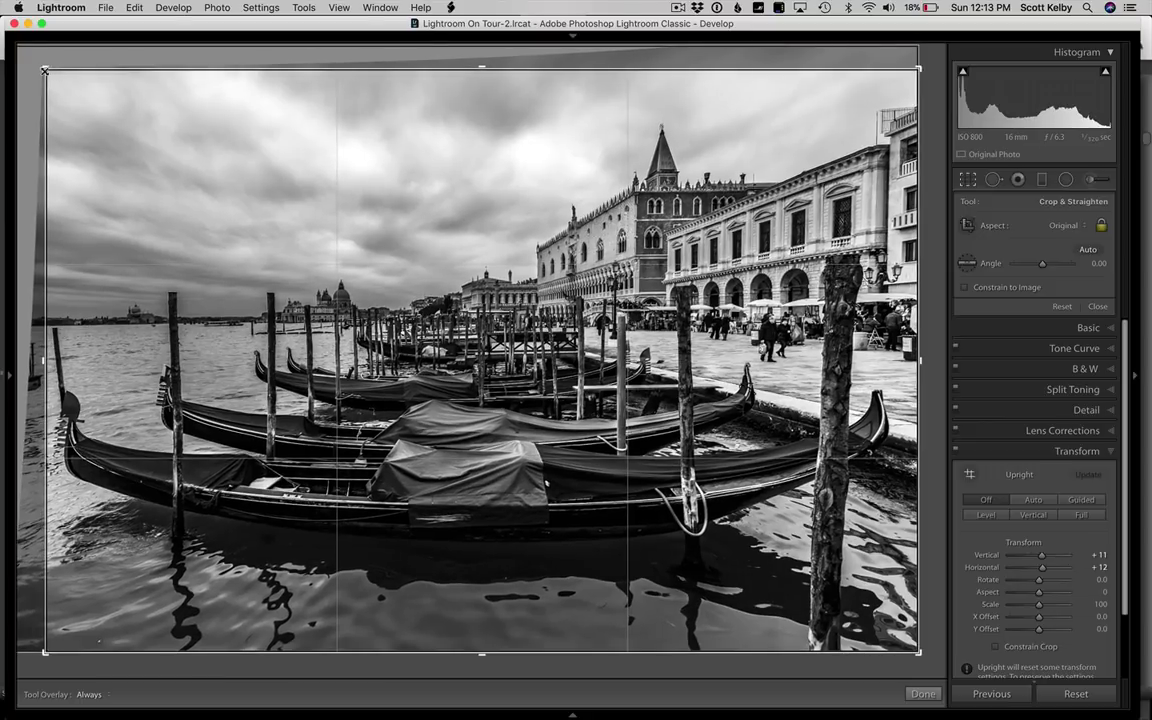
key(Return)
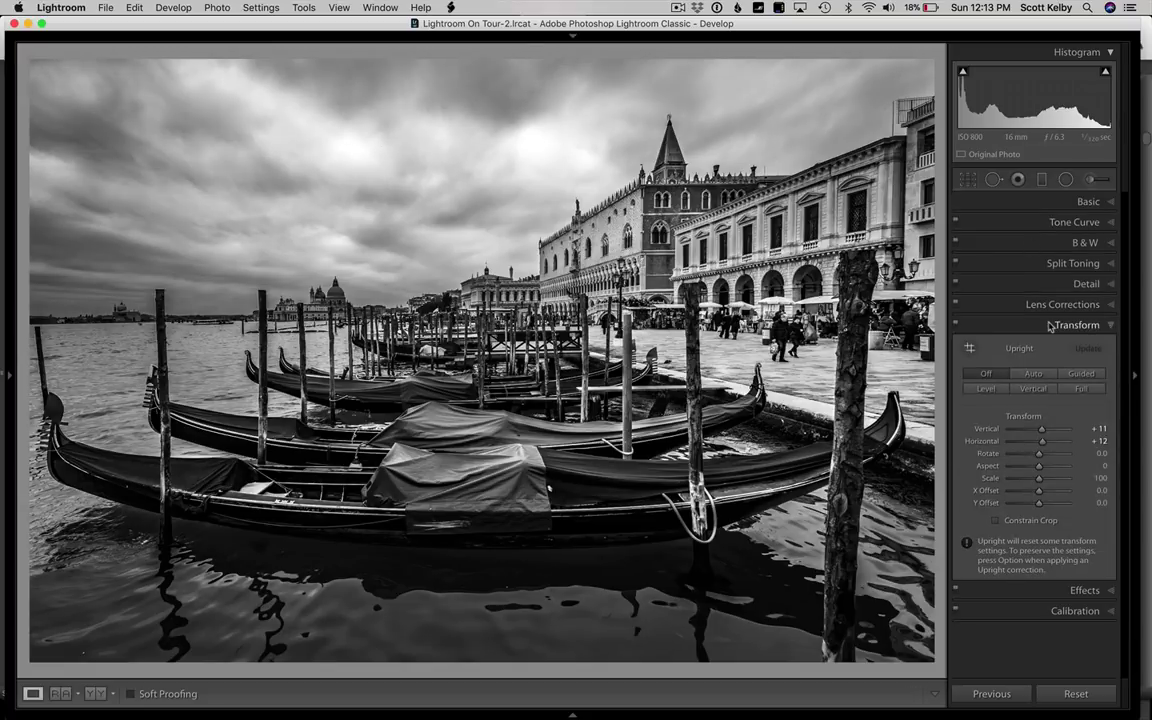
- Brush a slightly larger brightening spot over the front gondola's tarp, easing its exposure from +1.11 to +0.34
click(1098, 181)
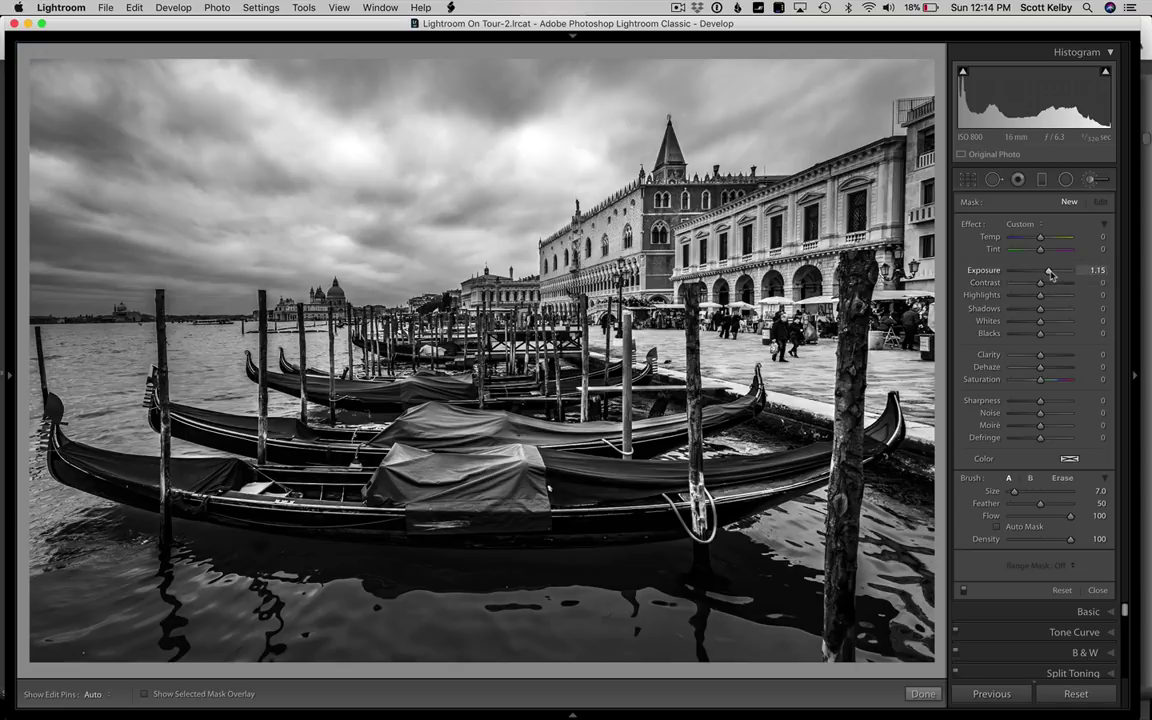
drag(1049, 275, 1050, 272)
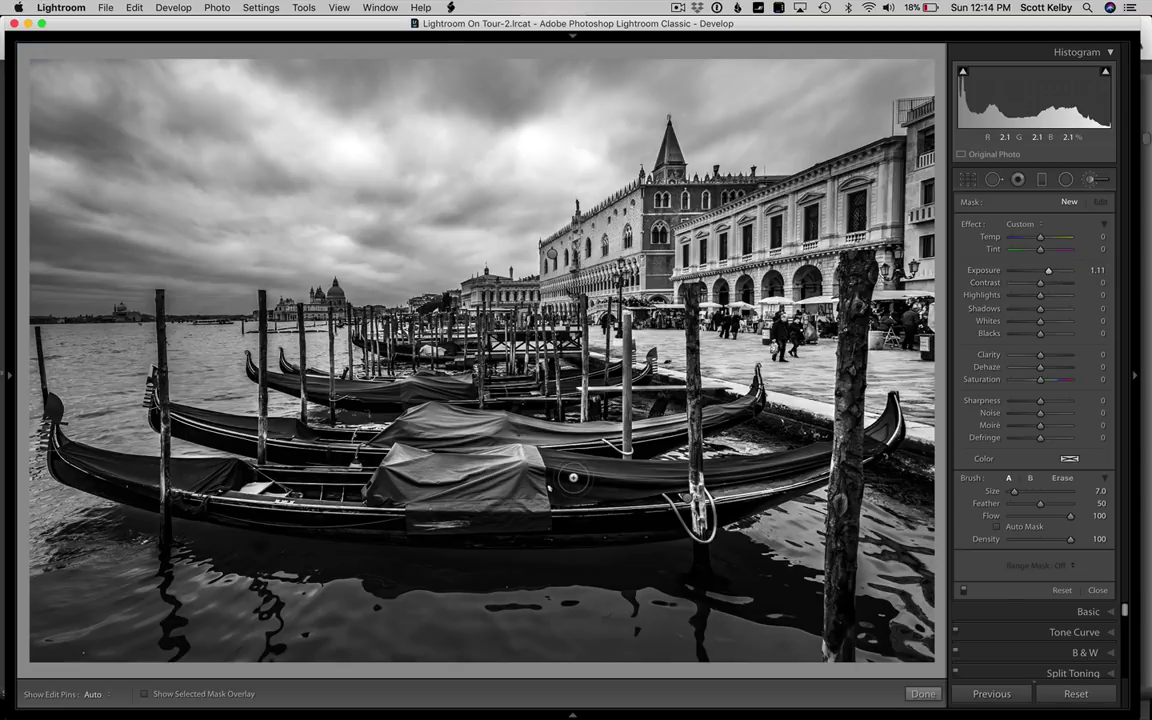
key(bracketright)
key(bracketright)
key(bracketright)
key(bracketright)
key(bracketright)
key(bracketright)
key(bracketright)
mouse_move(524, 461)
mouse_down()
mouse_move(507, 495)
mouse_move(440, 455)
mouse_up()
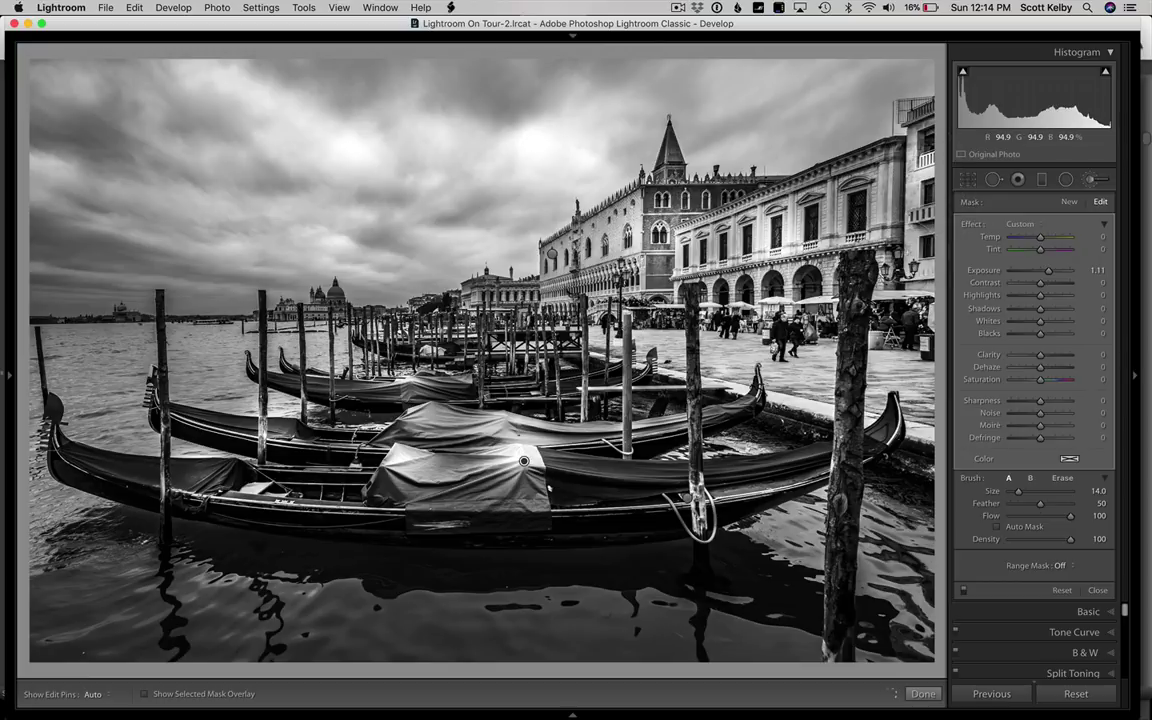
key(h)
key(h)
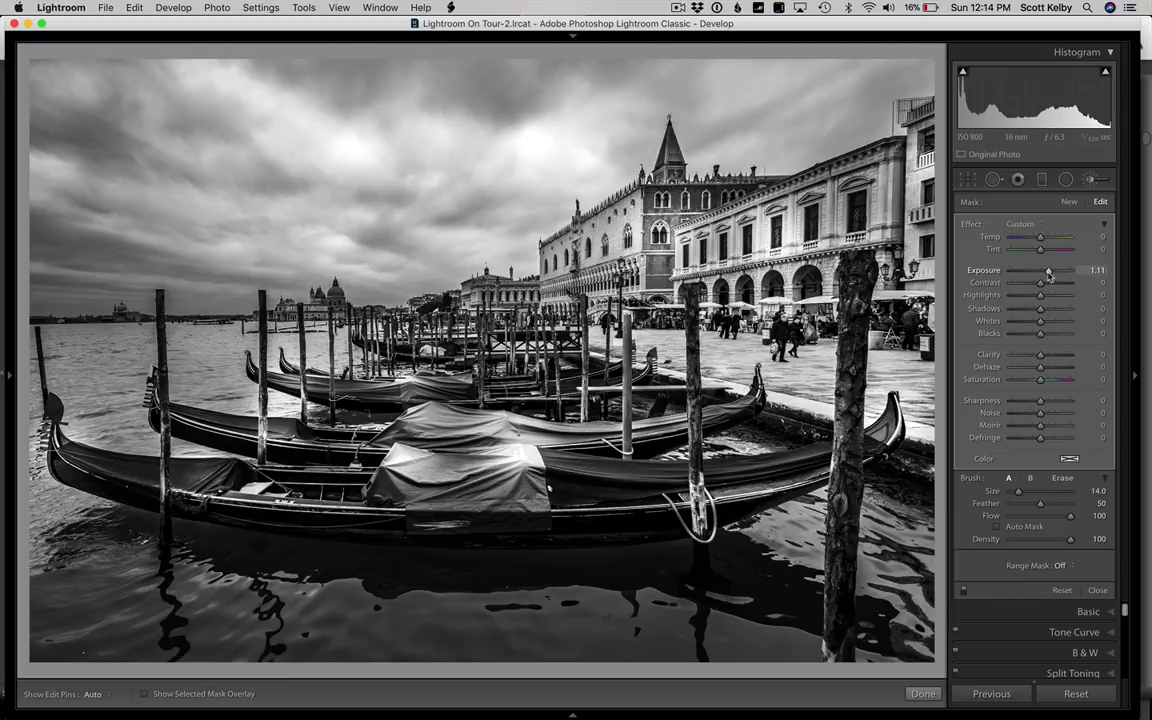
drag(1049, 274, 1044, 277)
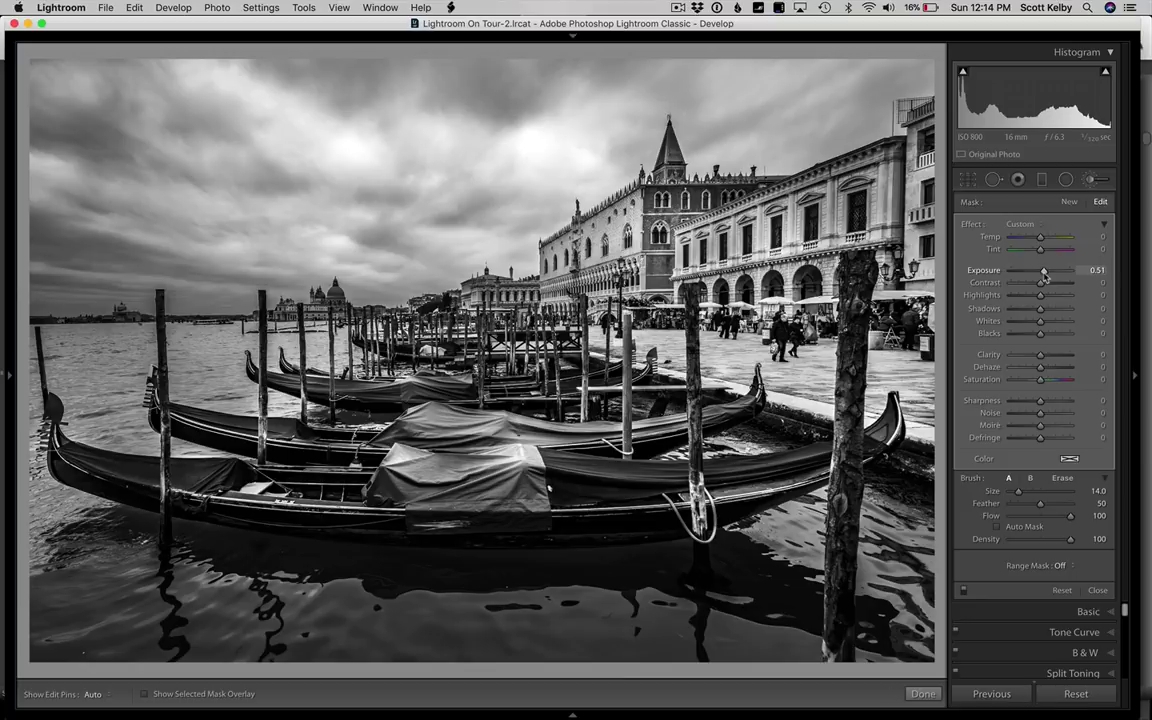
drag(1045, 277, 1042, 277)
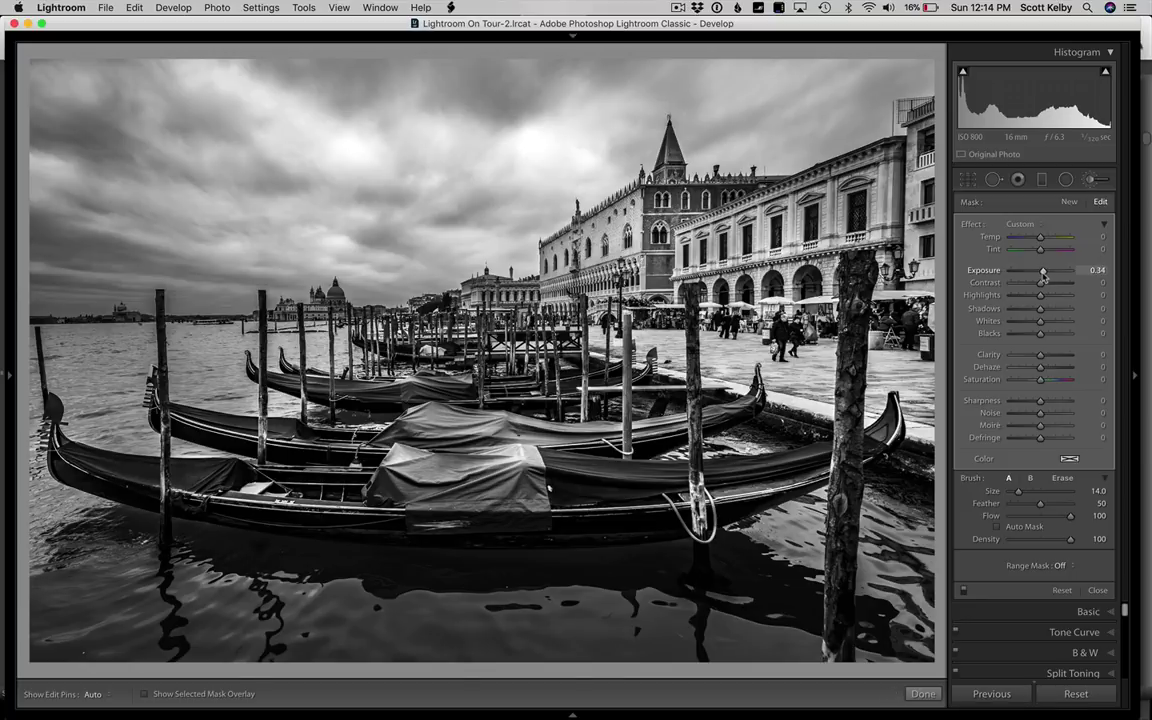
click(922, 694)
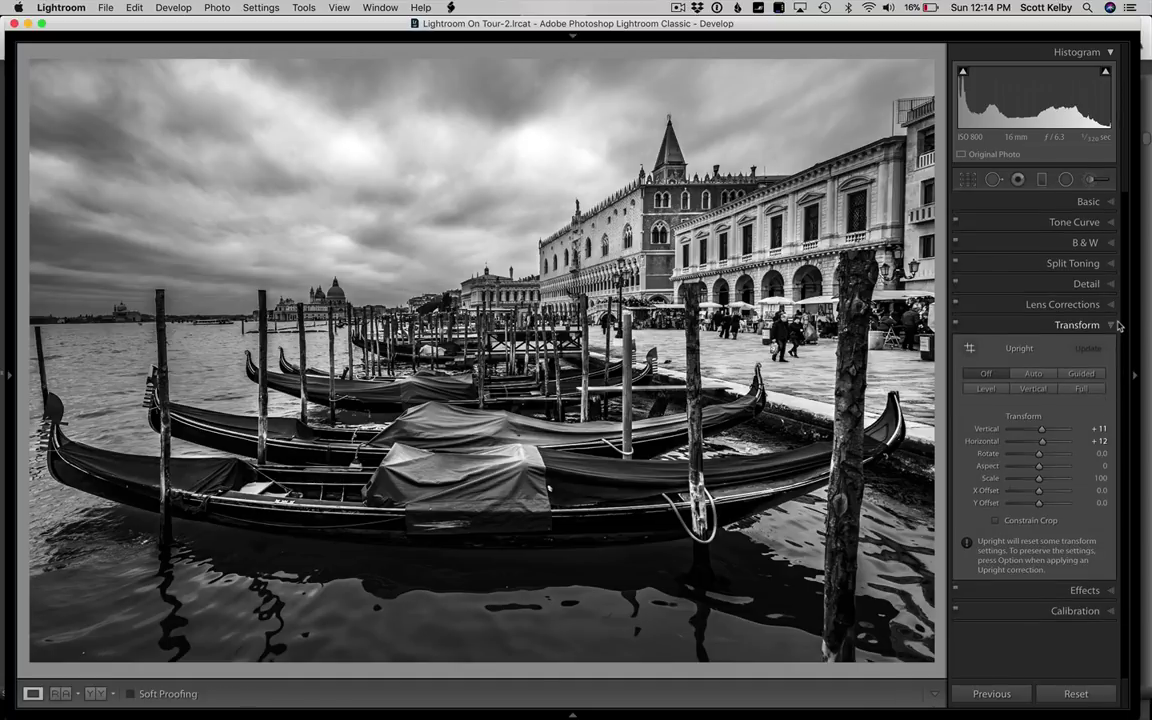
- Show the Before/After side-by-side view with the side panels hidden for a larger comparison
key(y)
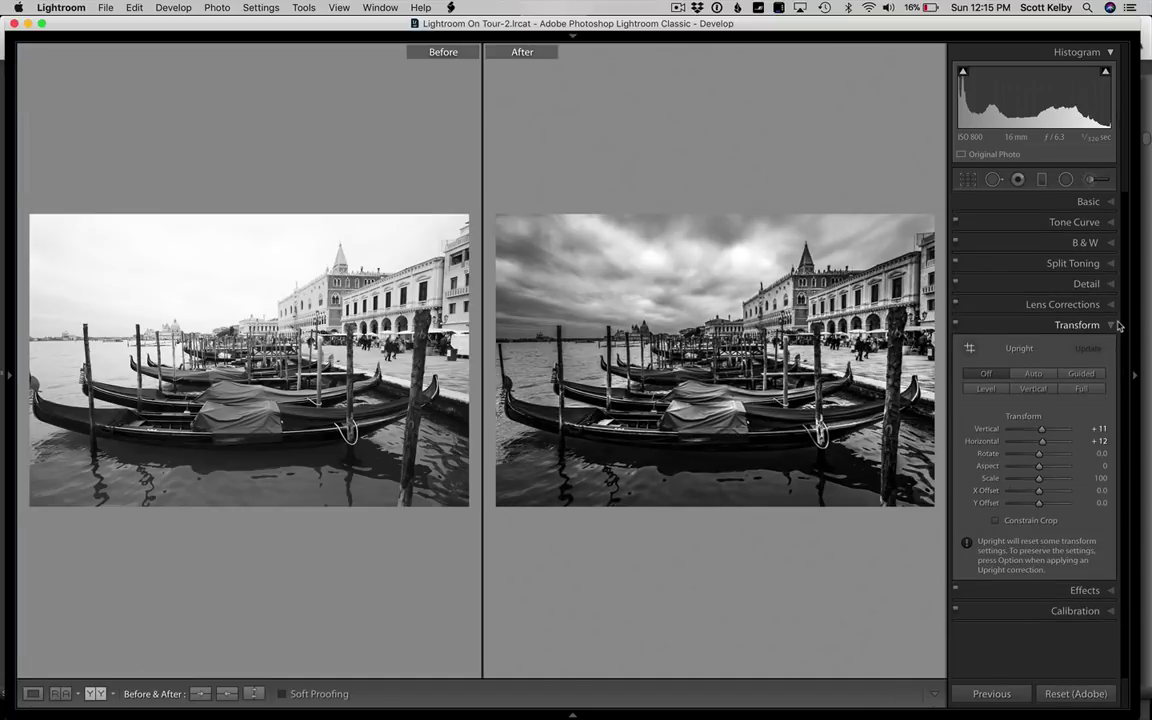
key(Tab)
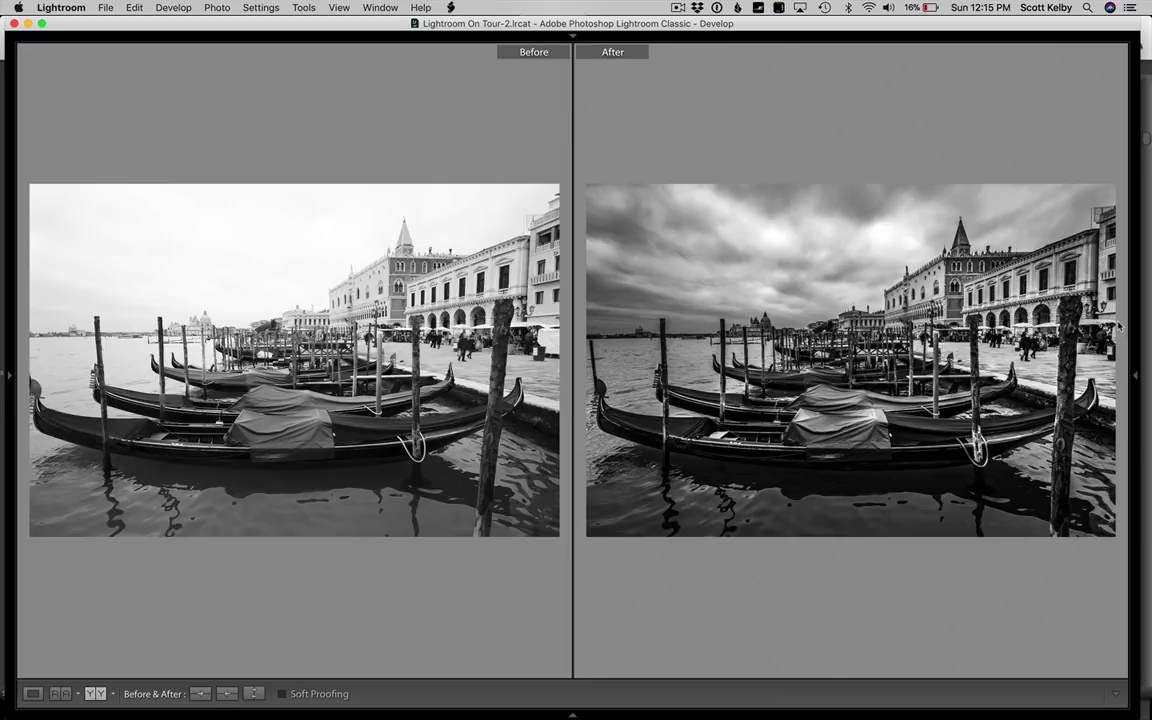